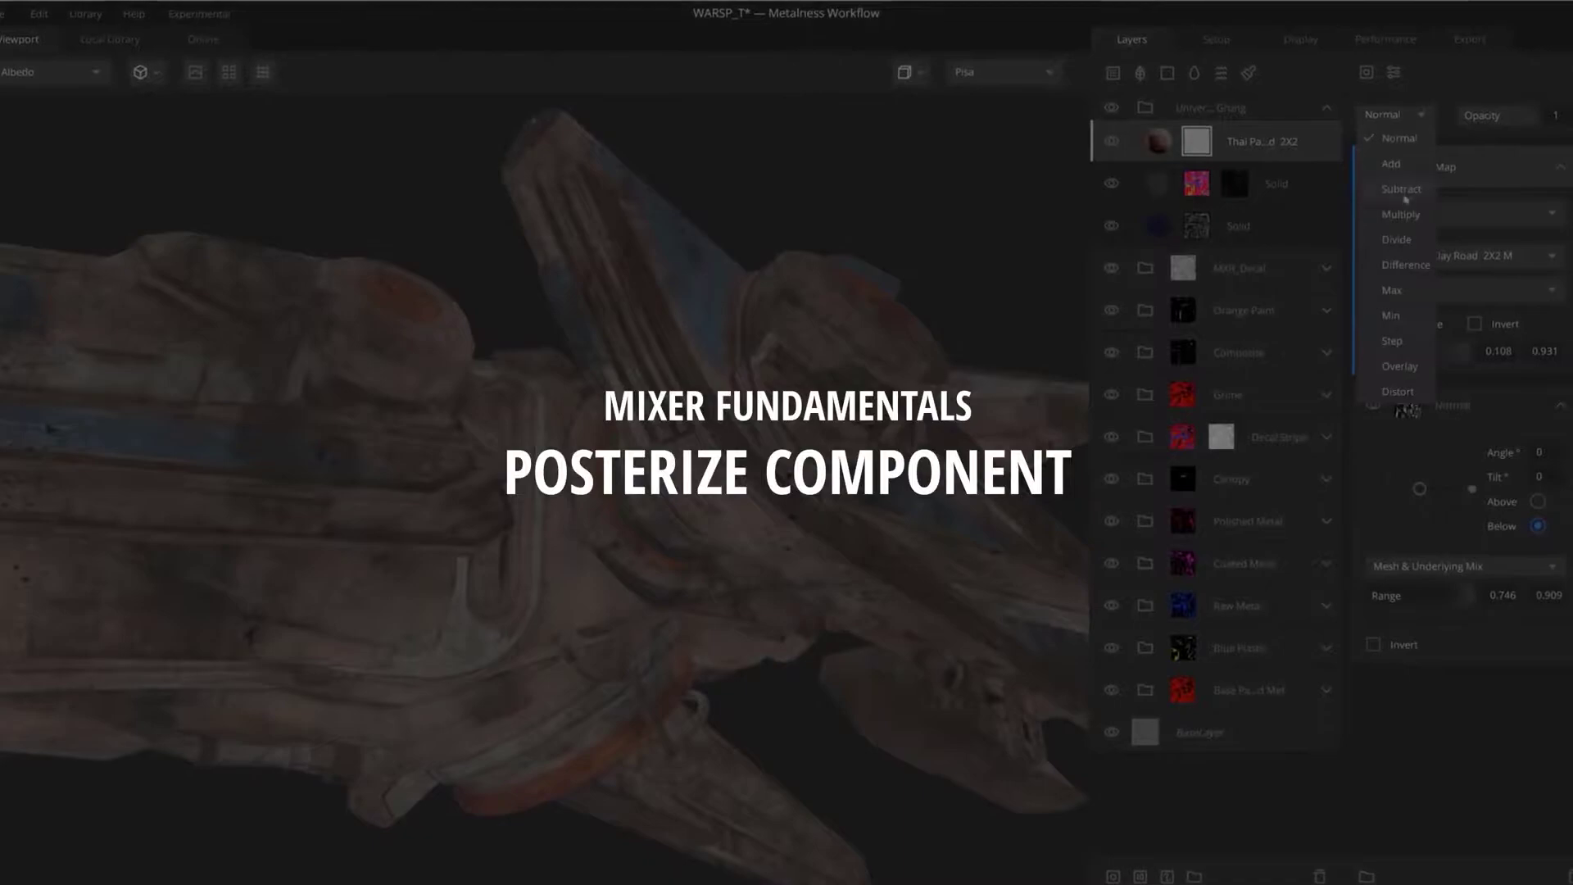
- Raise the lower bound of the Worley 1 noise mask's range on the flat plane
drag(1393, 353, 1468, 353)
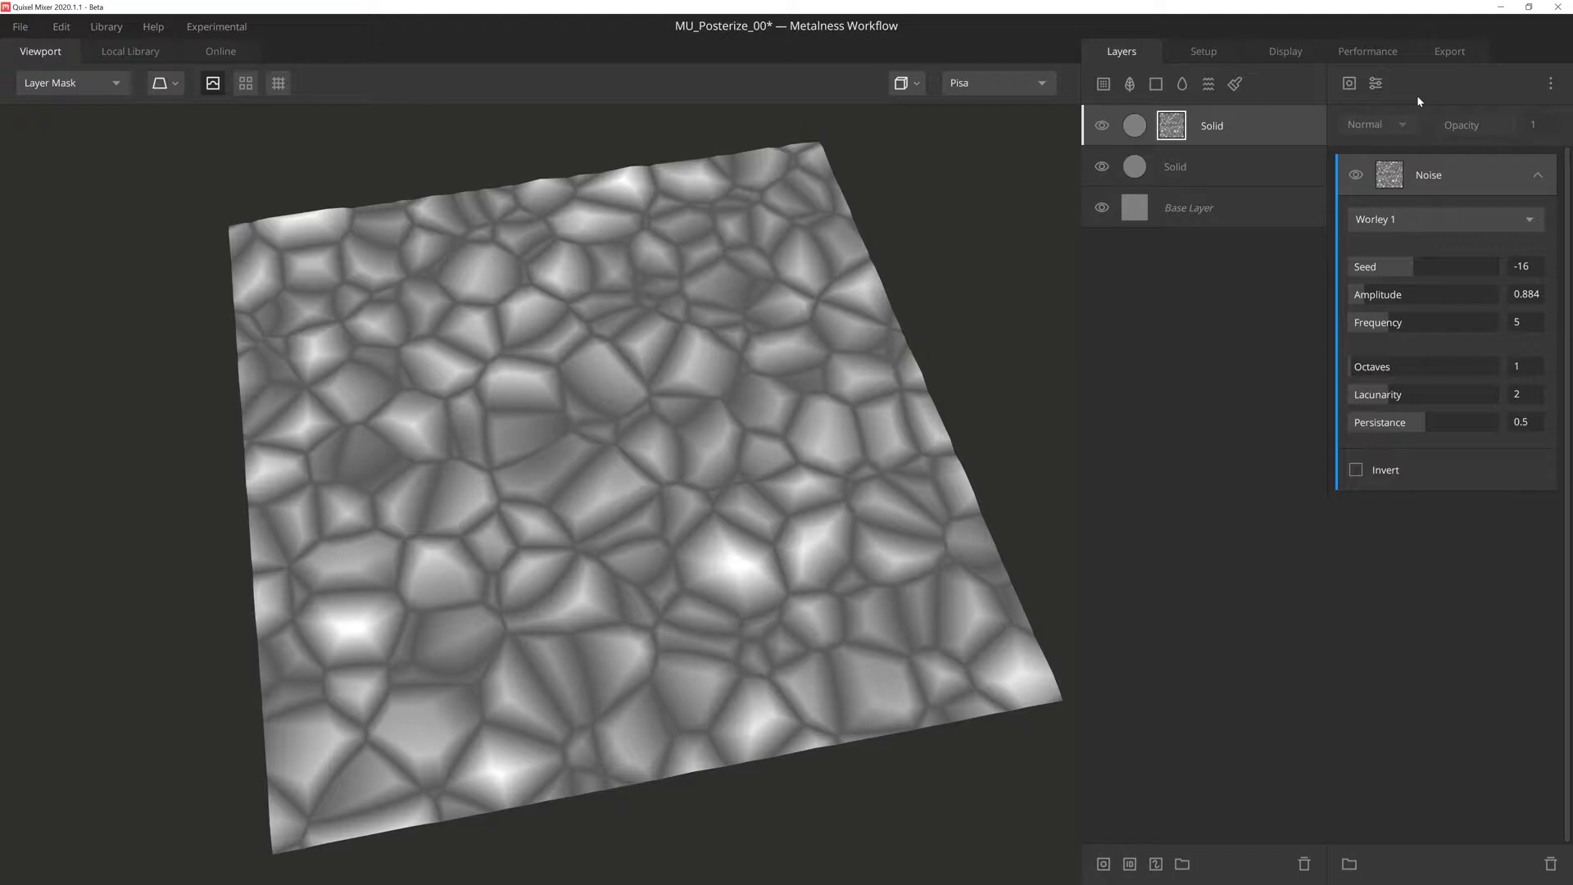
- Add a Posterize modifier to the Worley noise mask with Step Count 4
click(1376, 82)
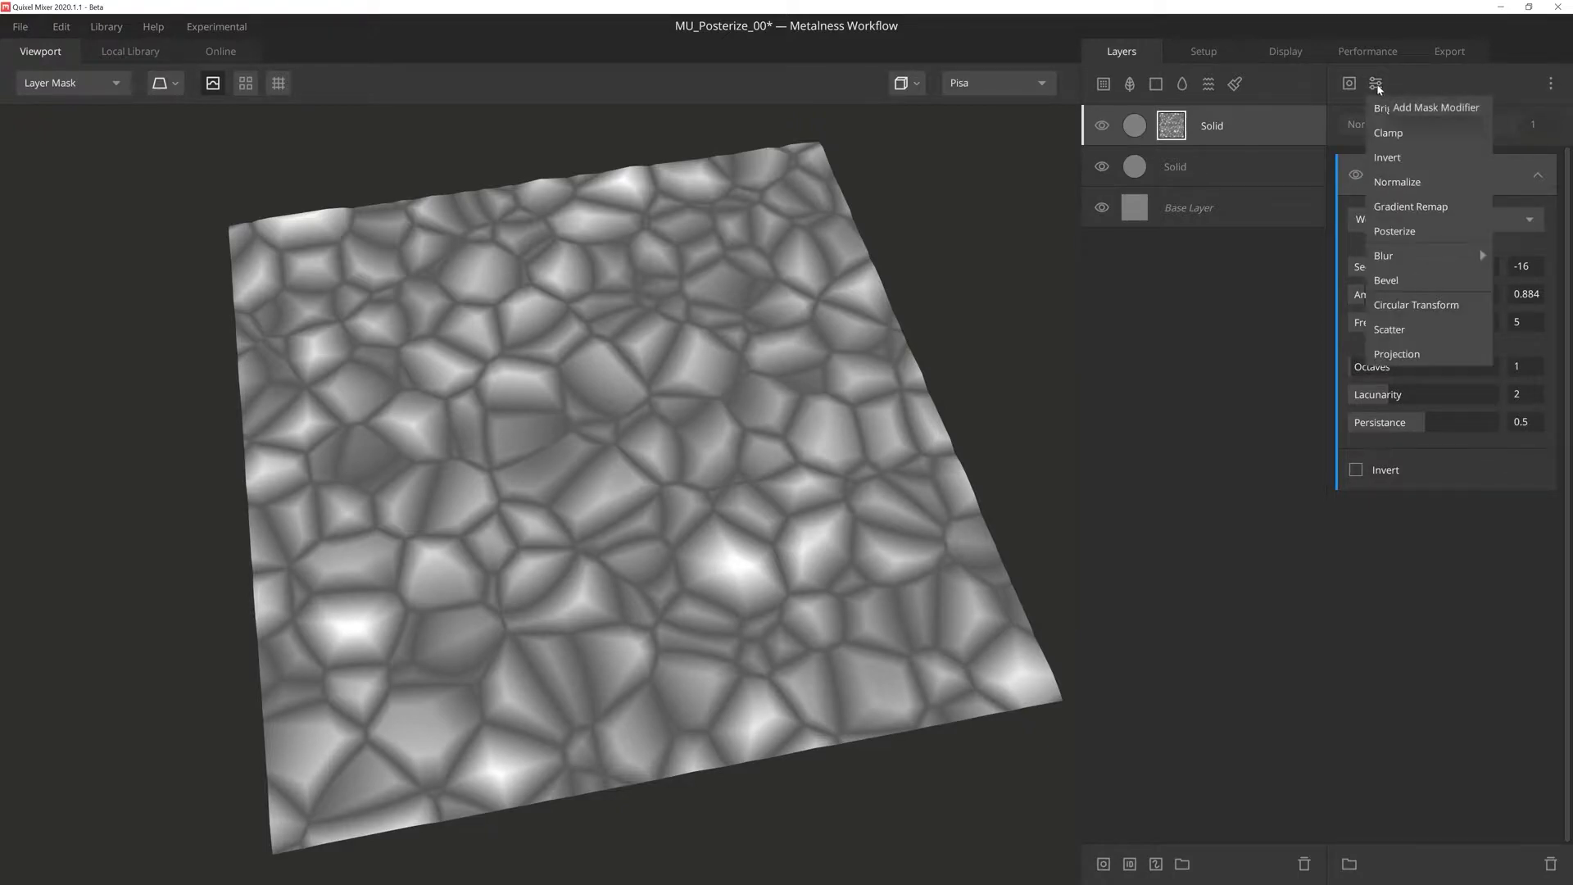
click(1407, 231)
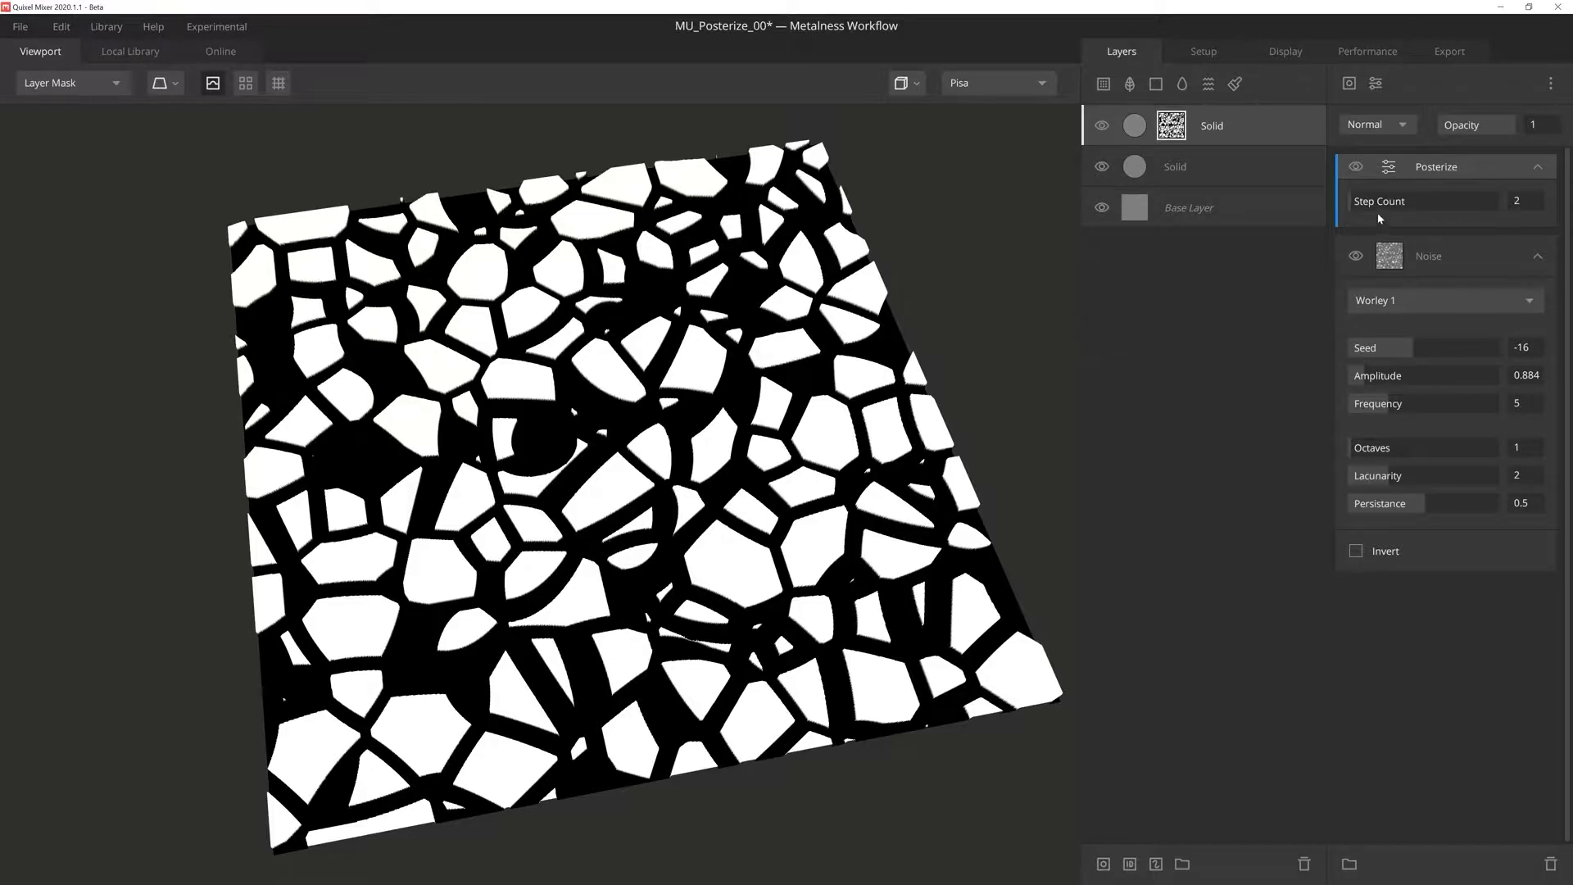
mouse_move(1354, 212)
mouse_down()
mouse_move(1499, 207)
mouse_move(1355, 211)
mouse_up()
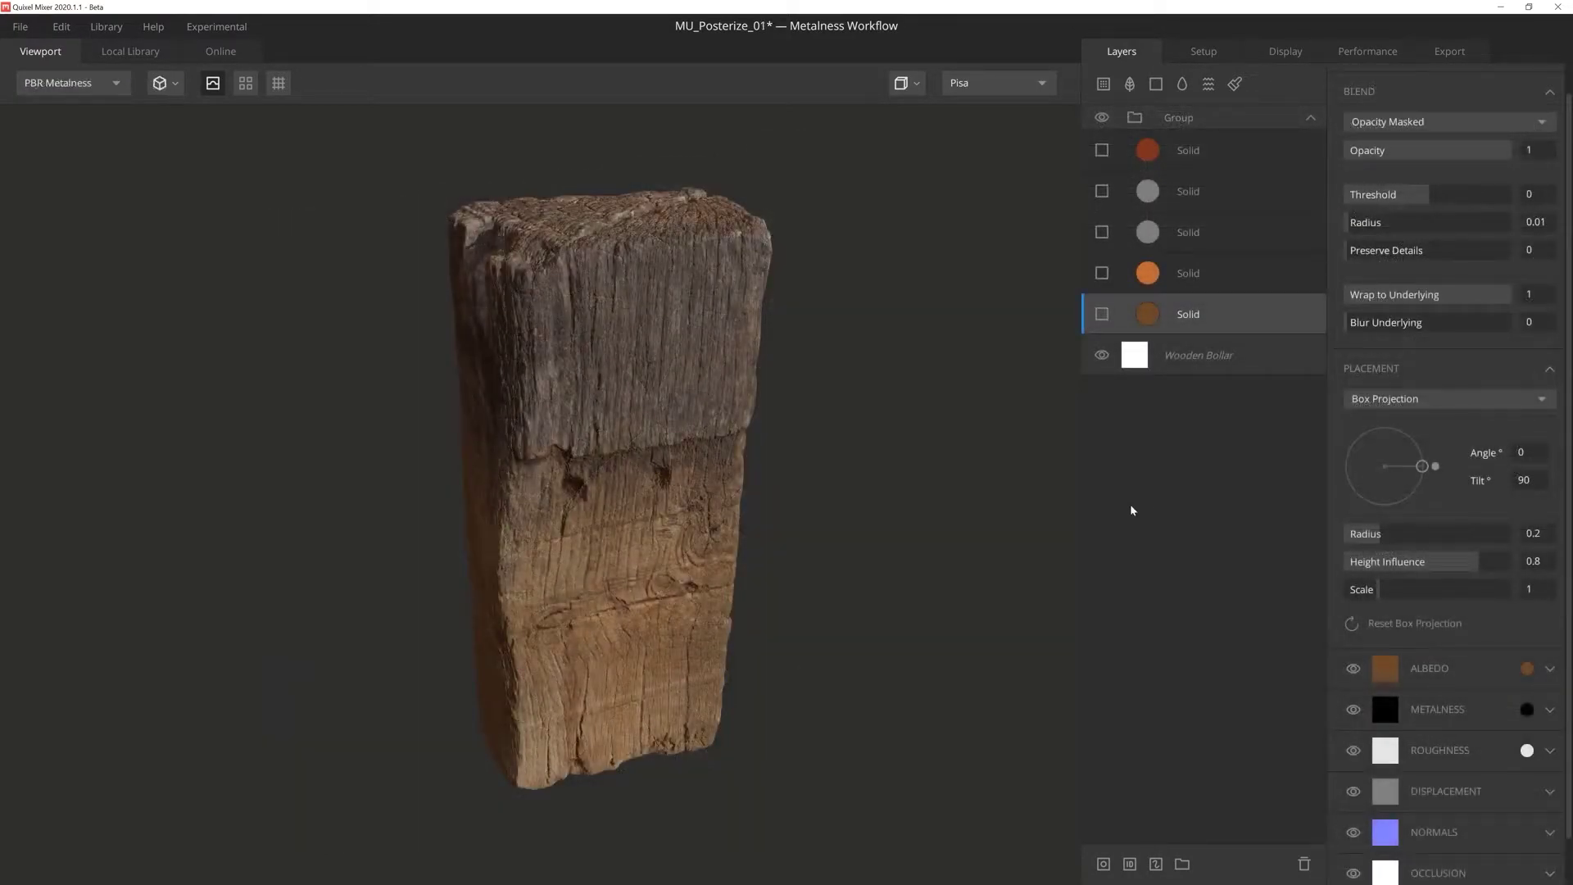
- Show the brown Solid layer without displacement, with Blur Underlying set to 4
mouse_move(838, 518)
mouse_down()
mouse_move(800, 478)
mouse_move(851, 538)
mouse_move(766, 522)
mouse_up()
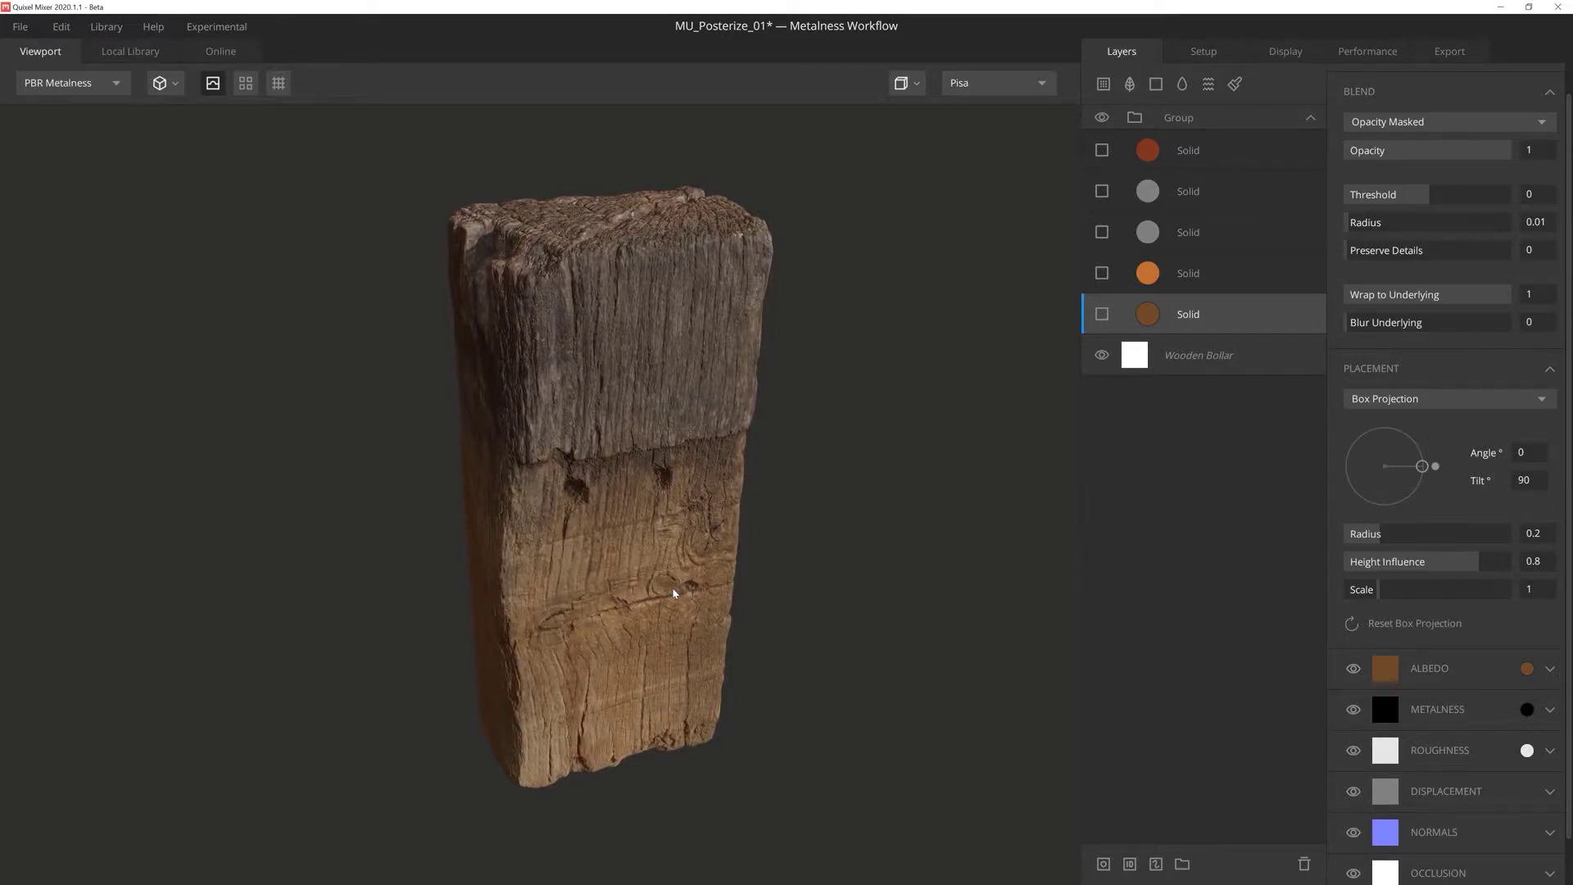
click(1102, 311)
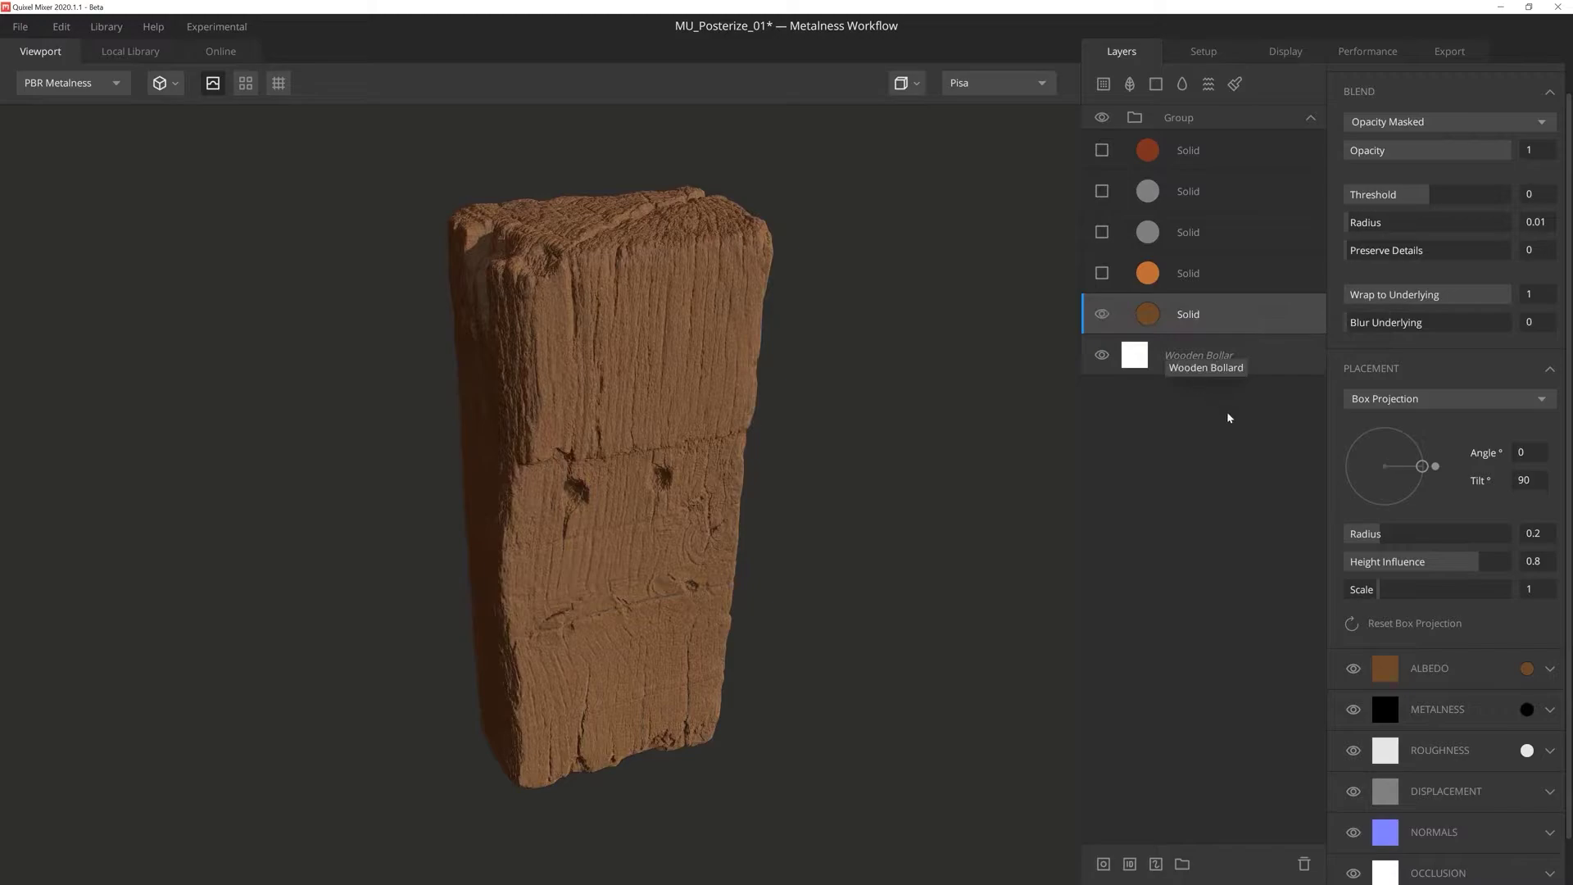
click(1353, 795)
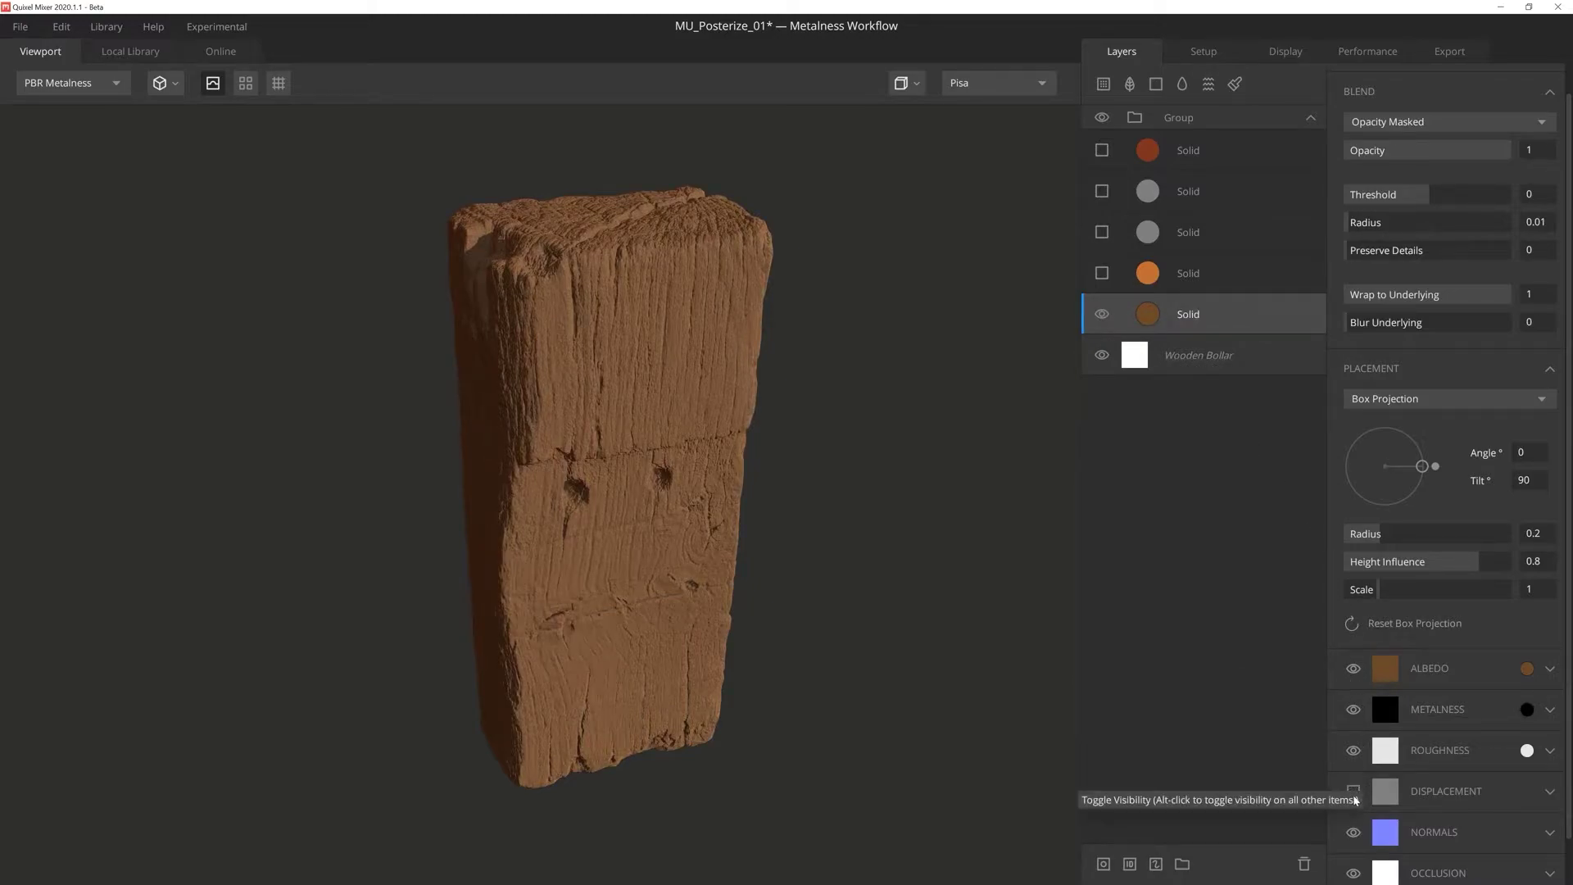
mouse_move(1345, 324)
mouse_down()
mouse_move(1501, 335)
mouse_move(1347, 336)
mouse_up()
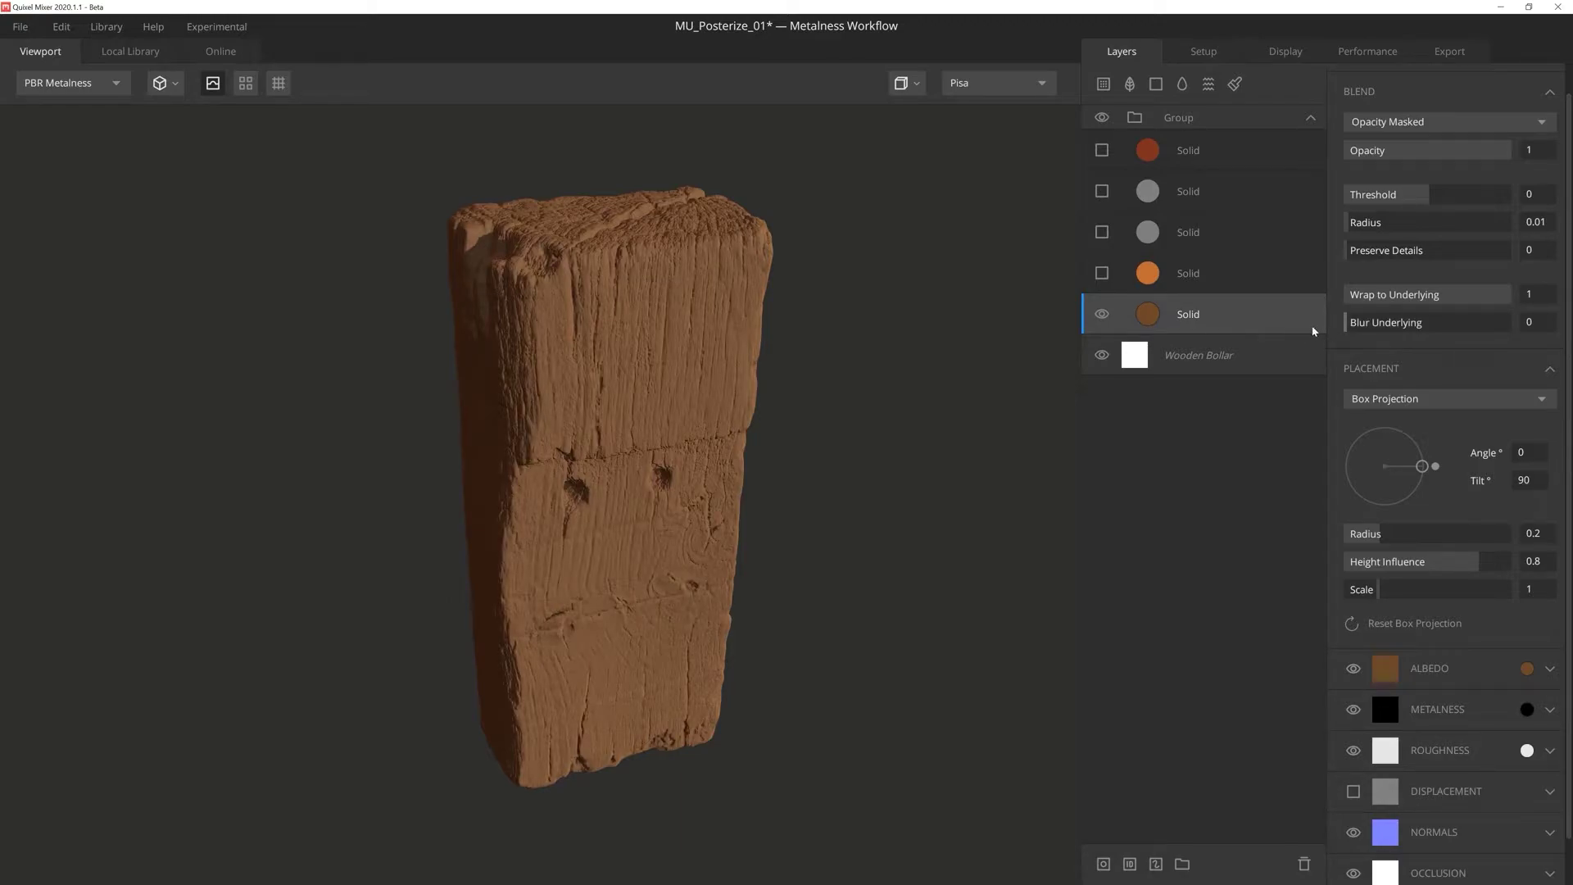
drag(1347, 332, 1442, 331)
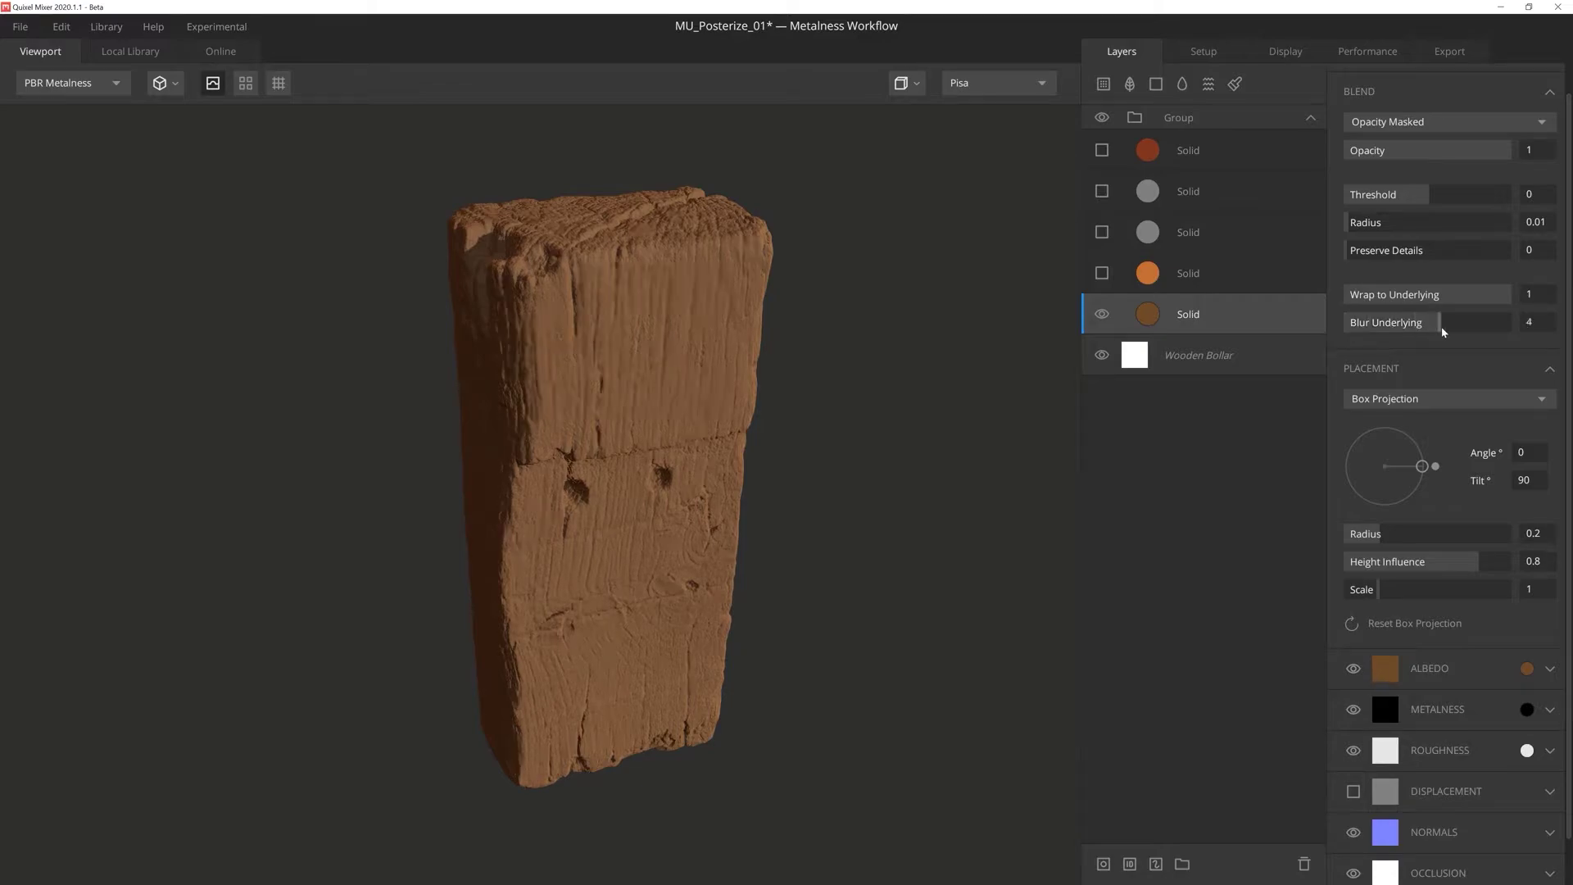
- Enable and select the orange Solid layer on the bollard
shift+right_drag(692, 482, 700, 483)
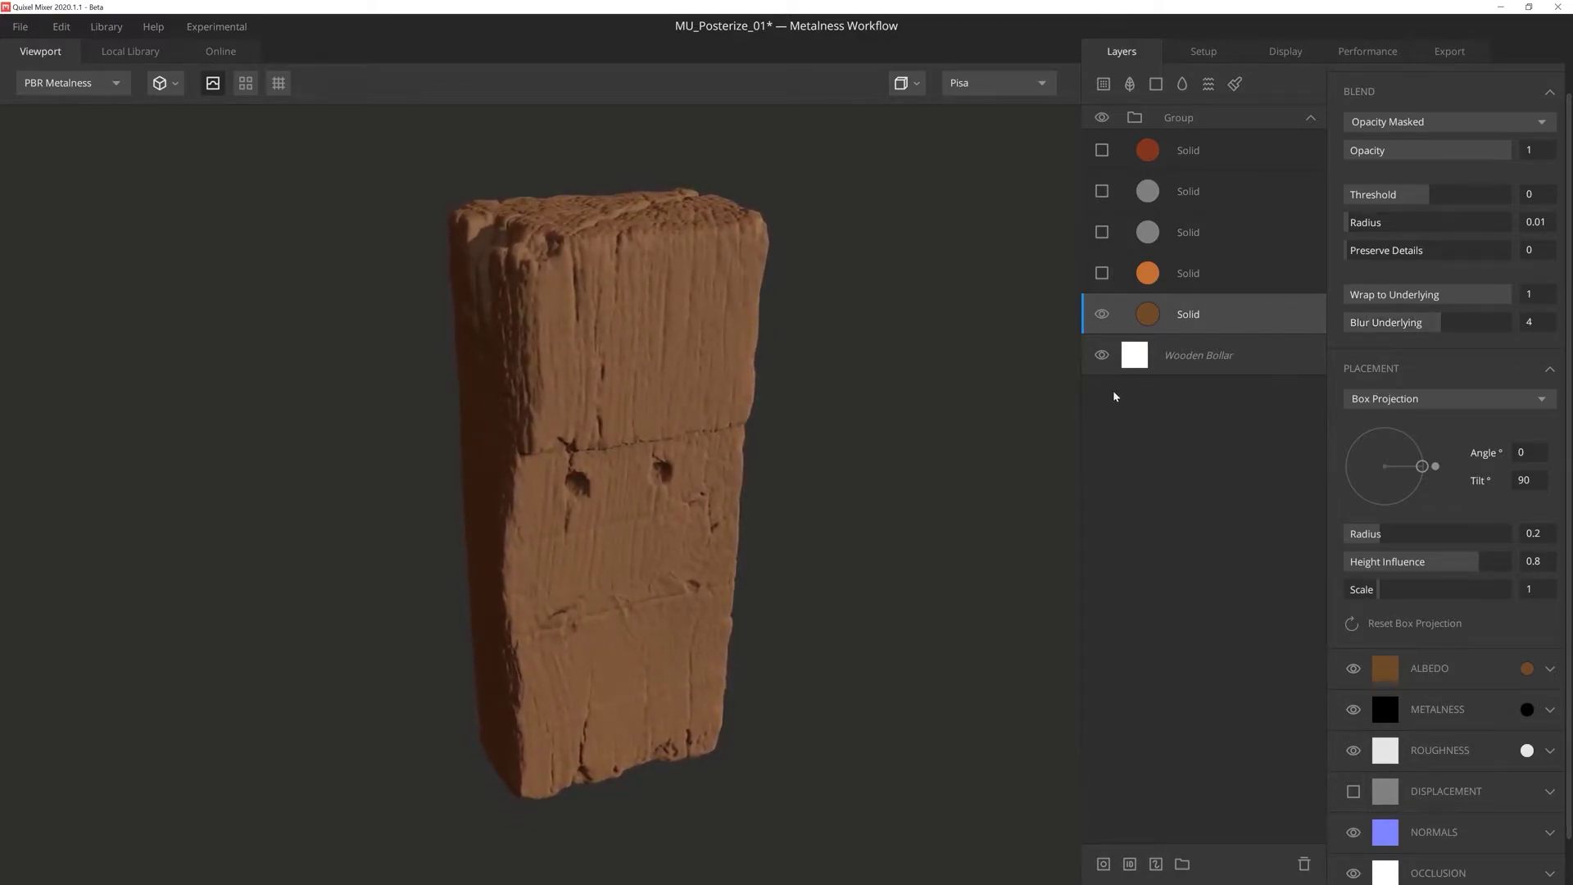
click(1102, 273)
click(1188, 273)
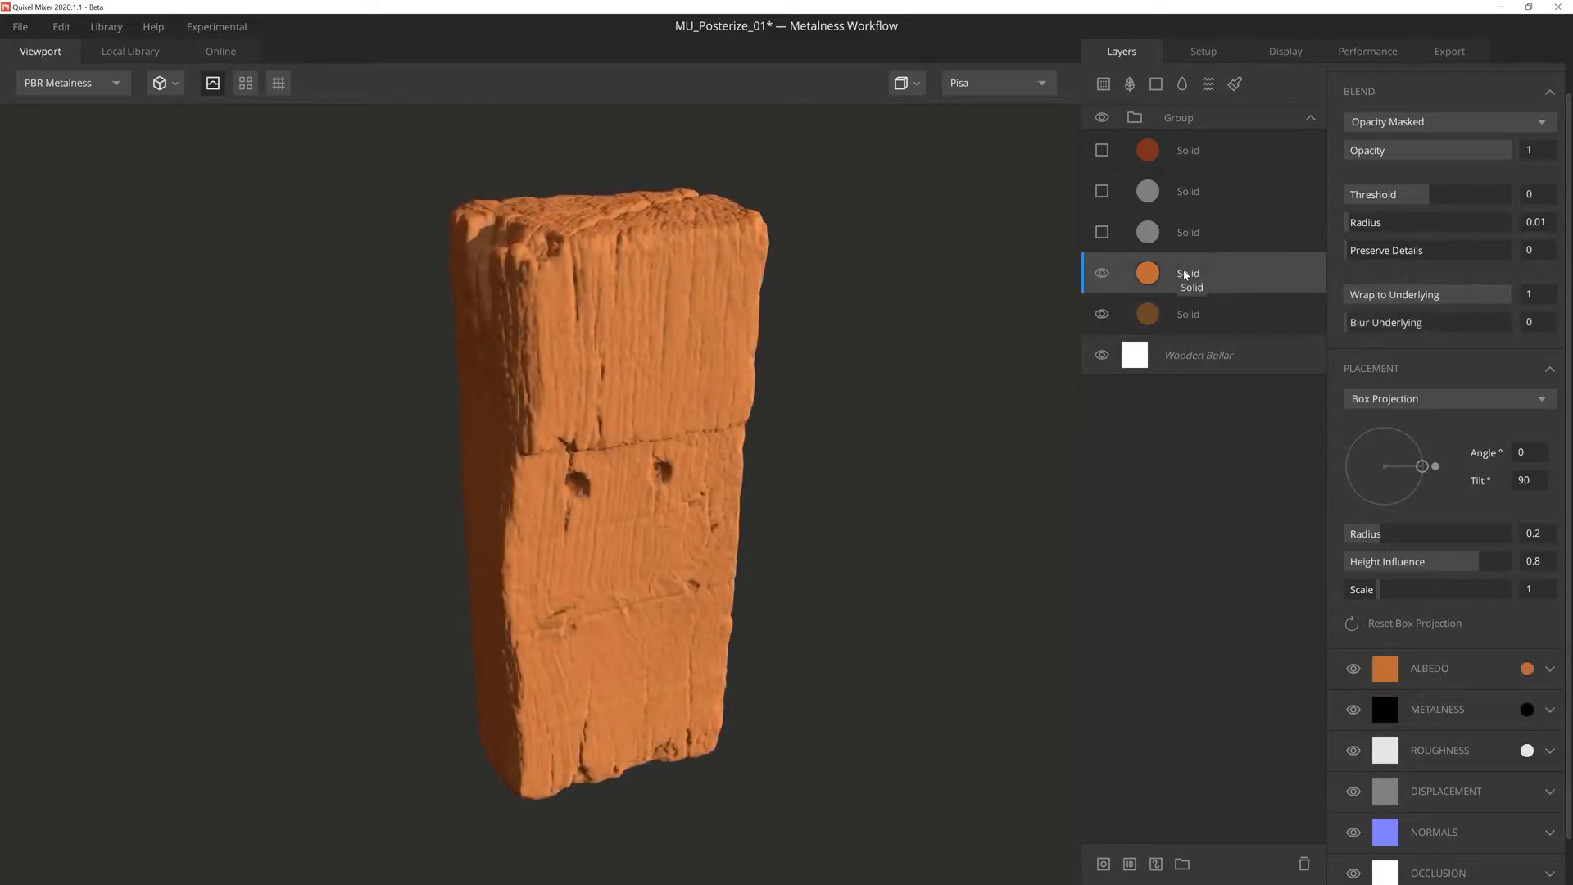
- Mask the orange Solid layer with a Curvature component at Levels 0.159–0.873
click(1103, 864)
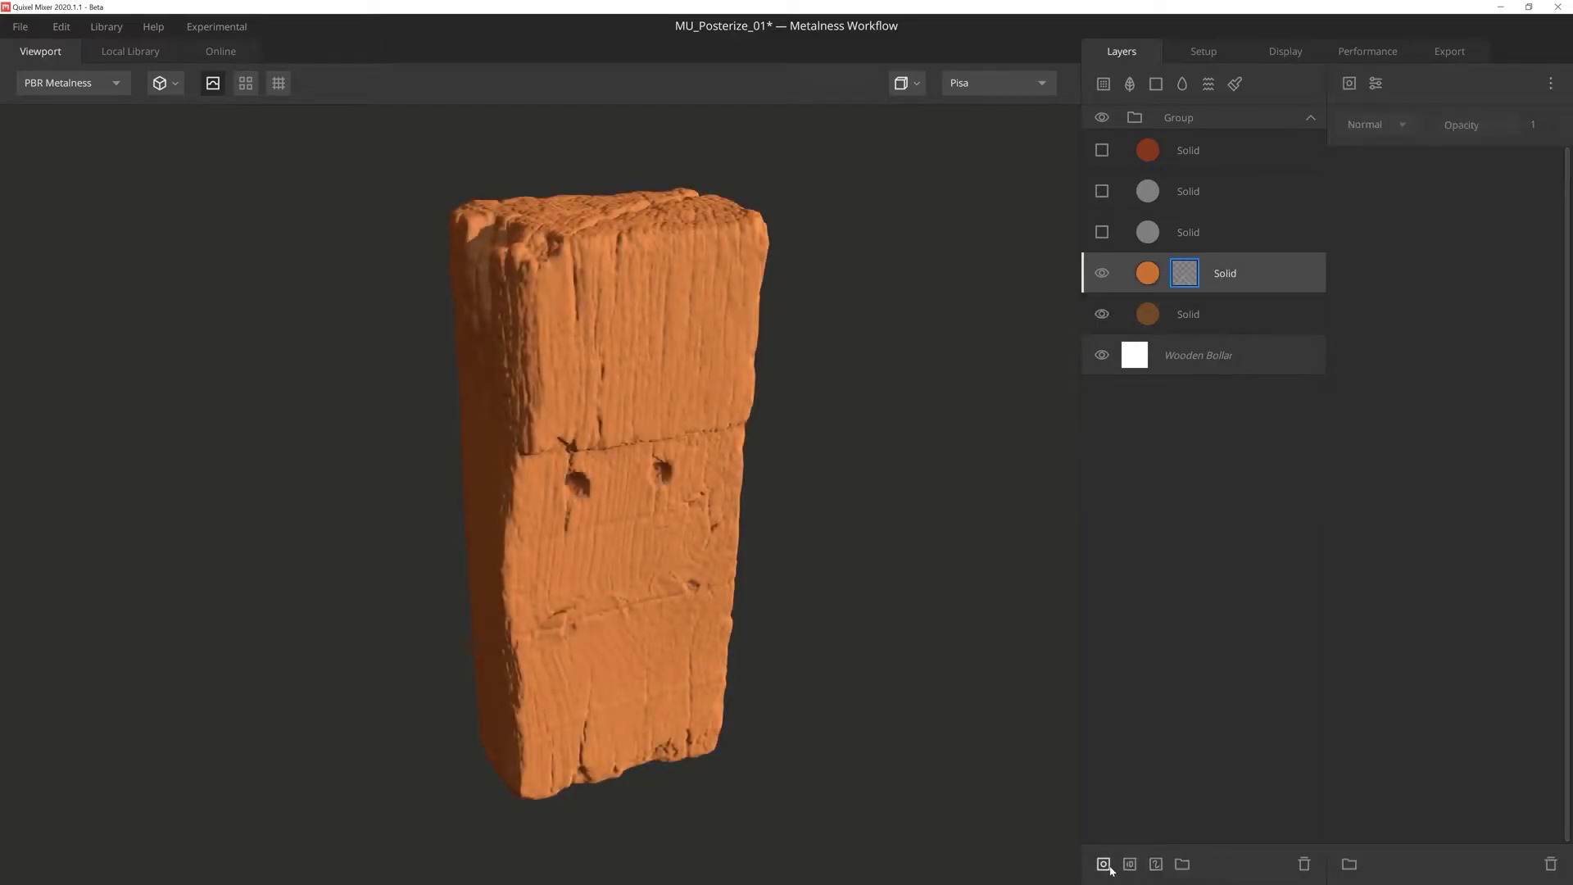
click(1375, 83)
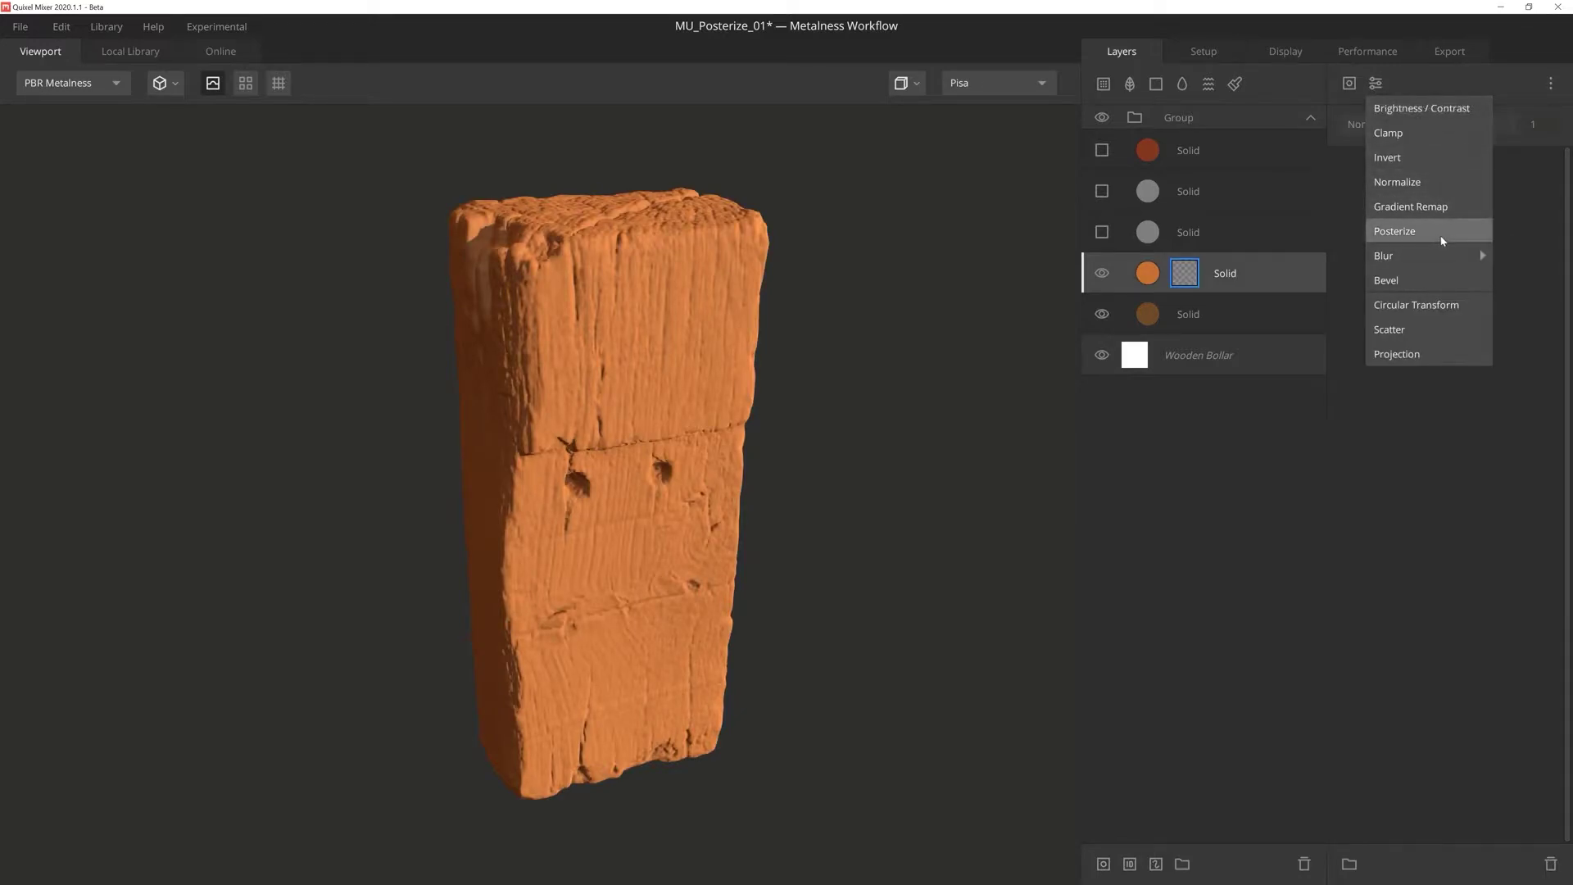
click(1540, 196)
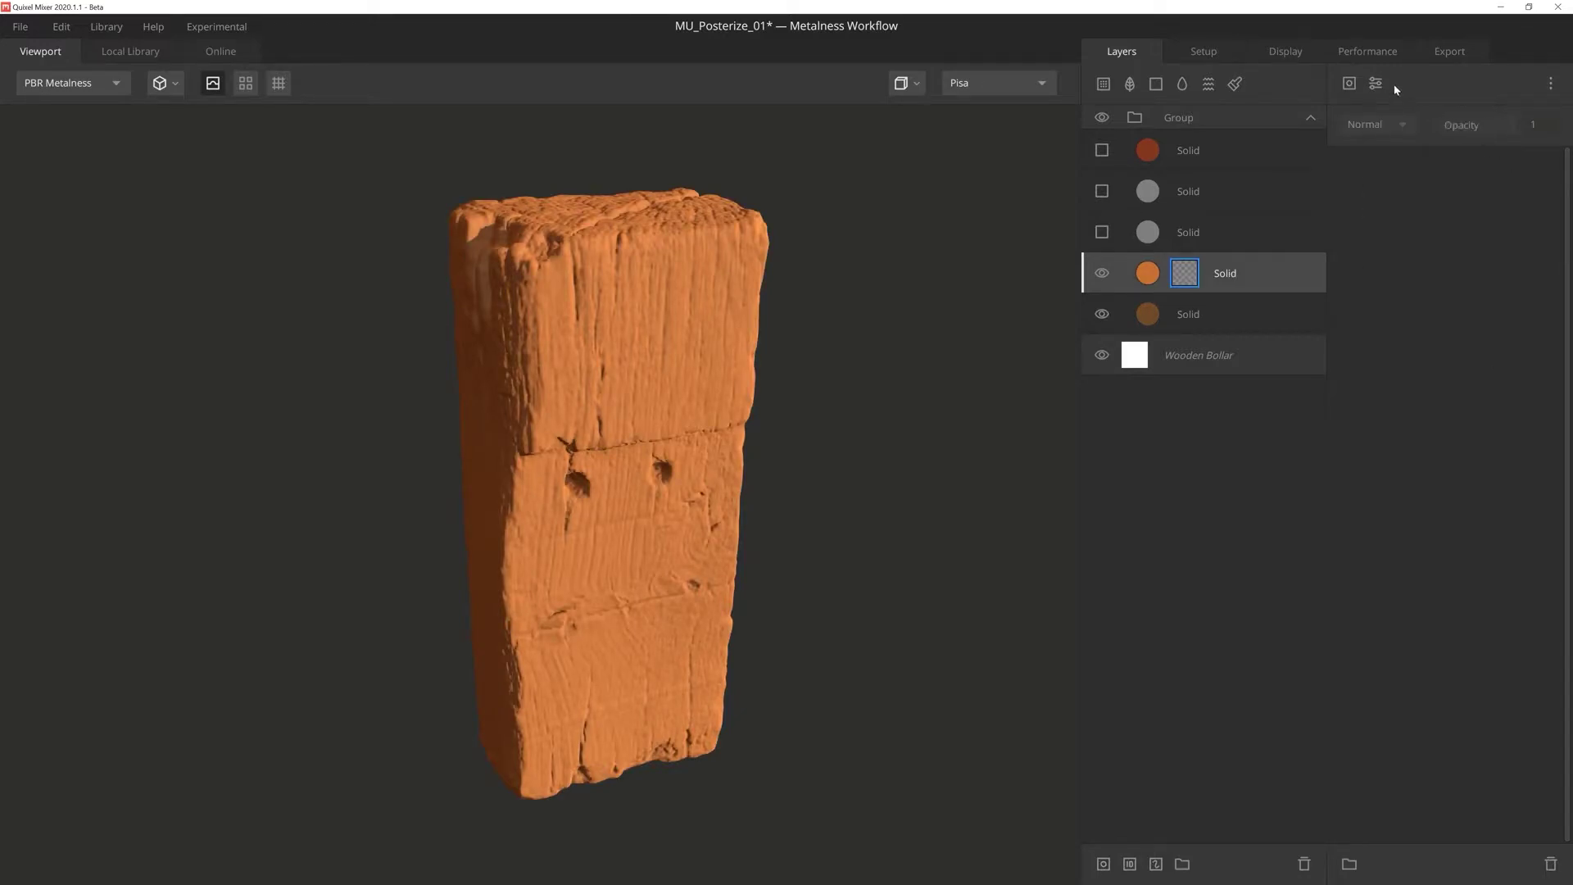
click(1349, 83)
click(1418, 231)
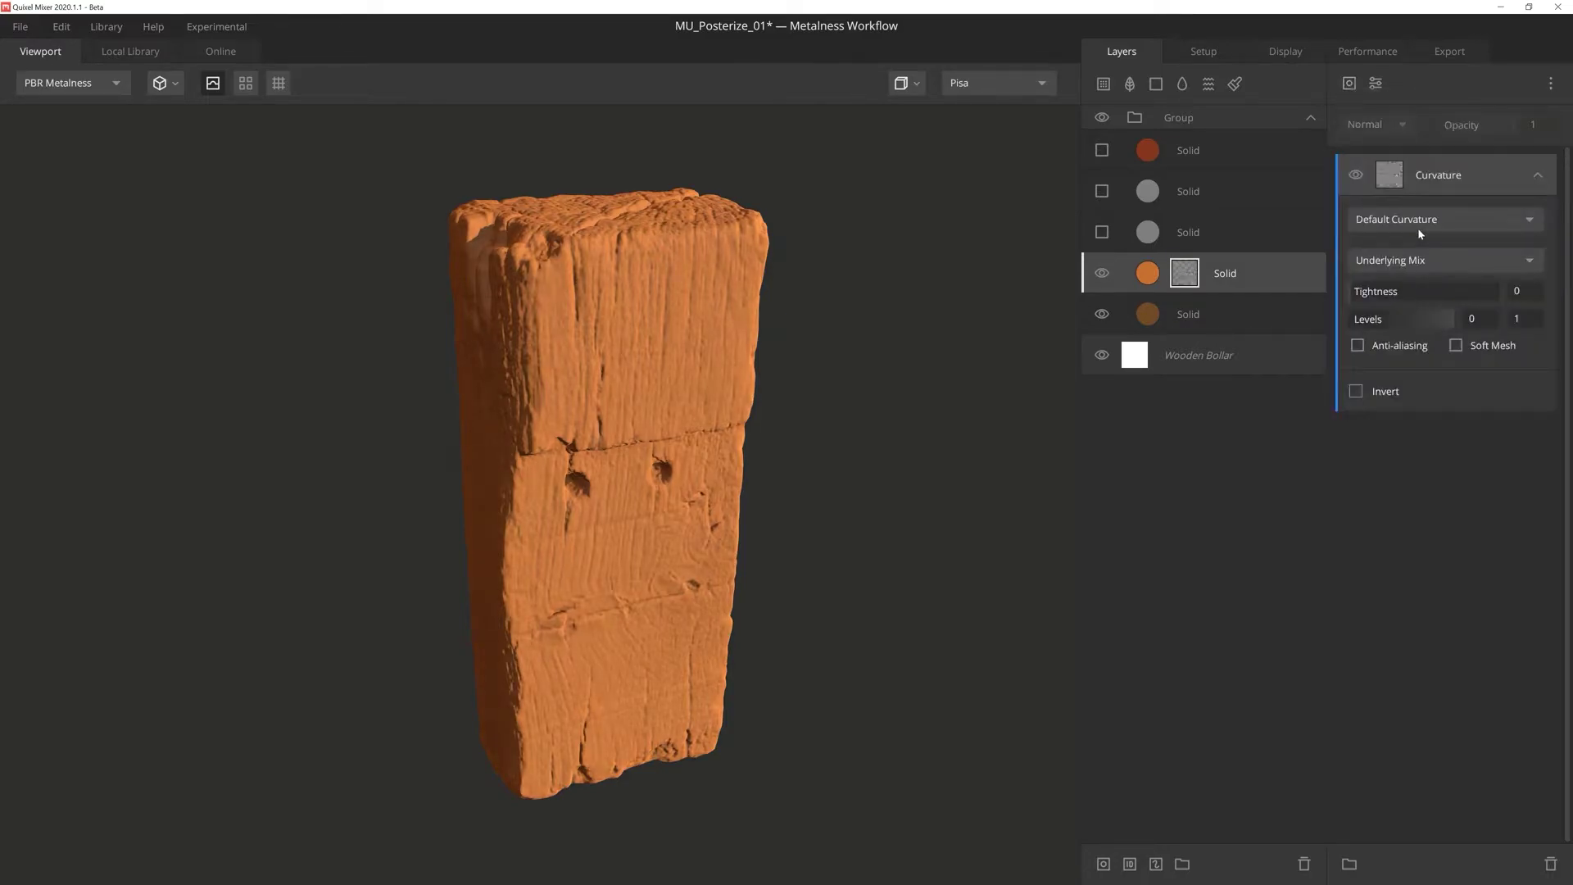
drag(1452, 318, 1367, 324)
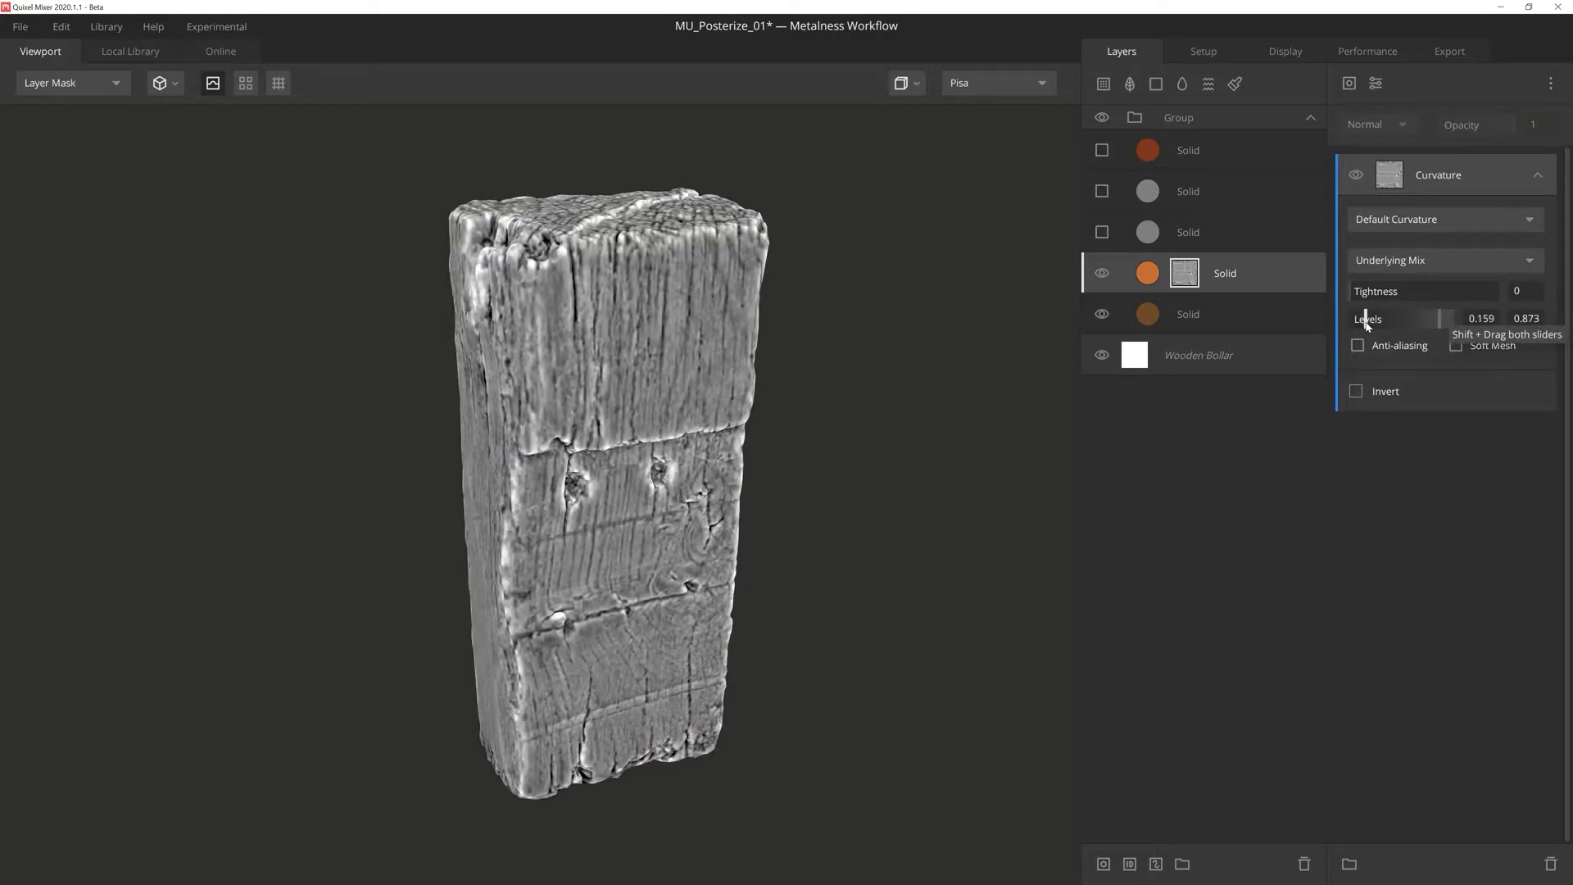
click(1376, 83)
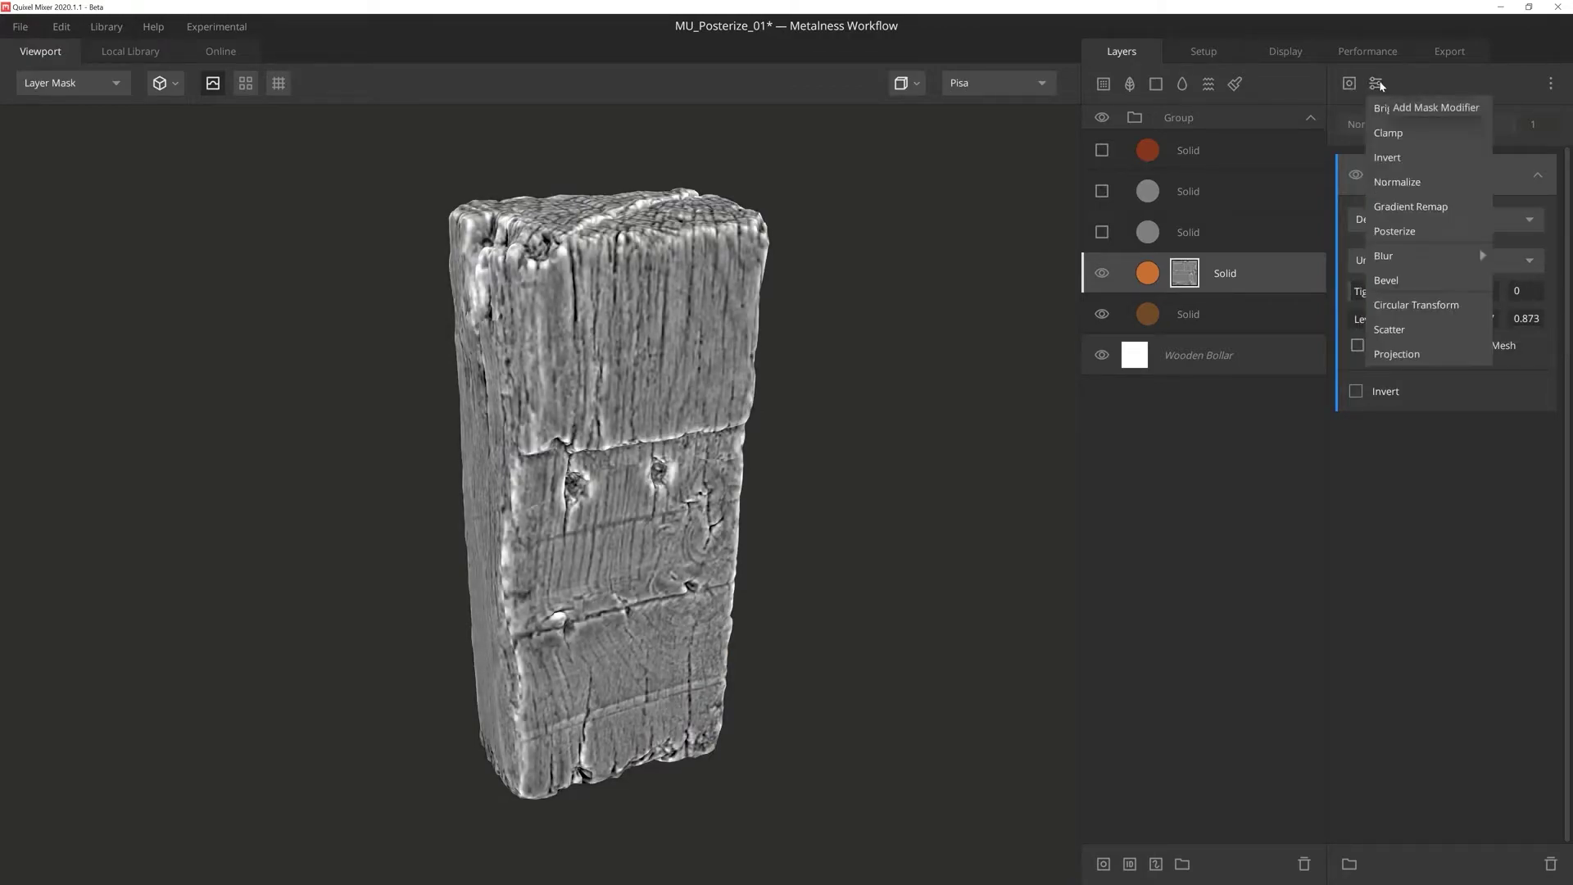
- Posterize the orange layer's curvature mask to 4 steps and add a 0.008 Gaussian blur
click(1438, 232)
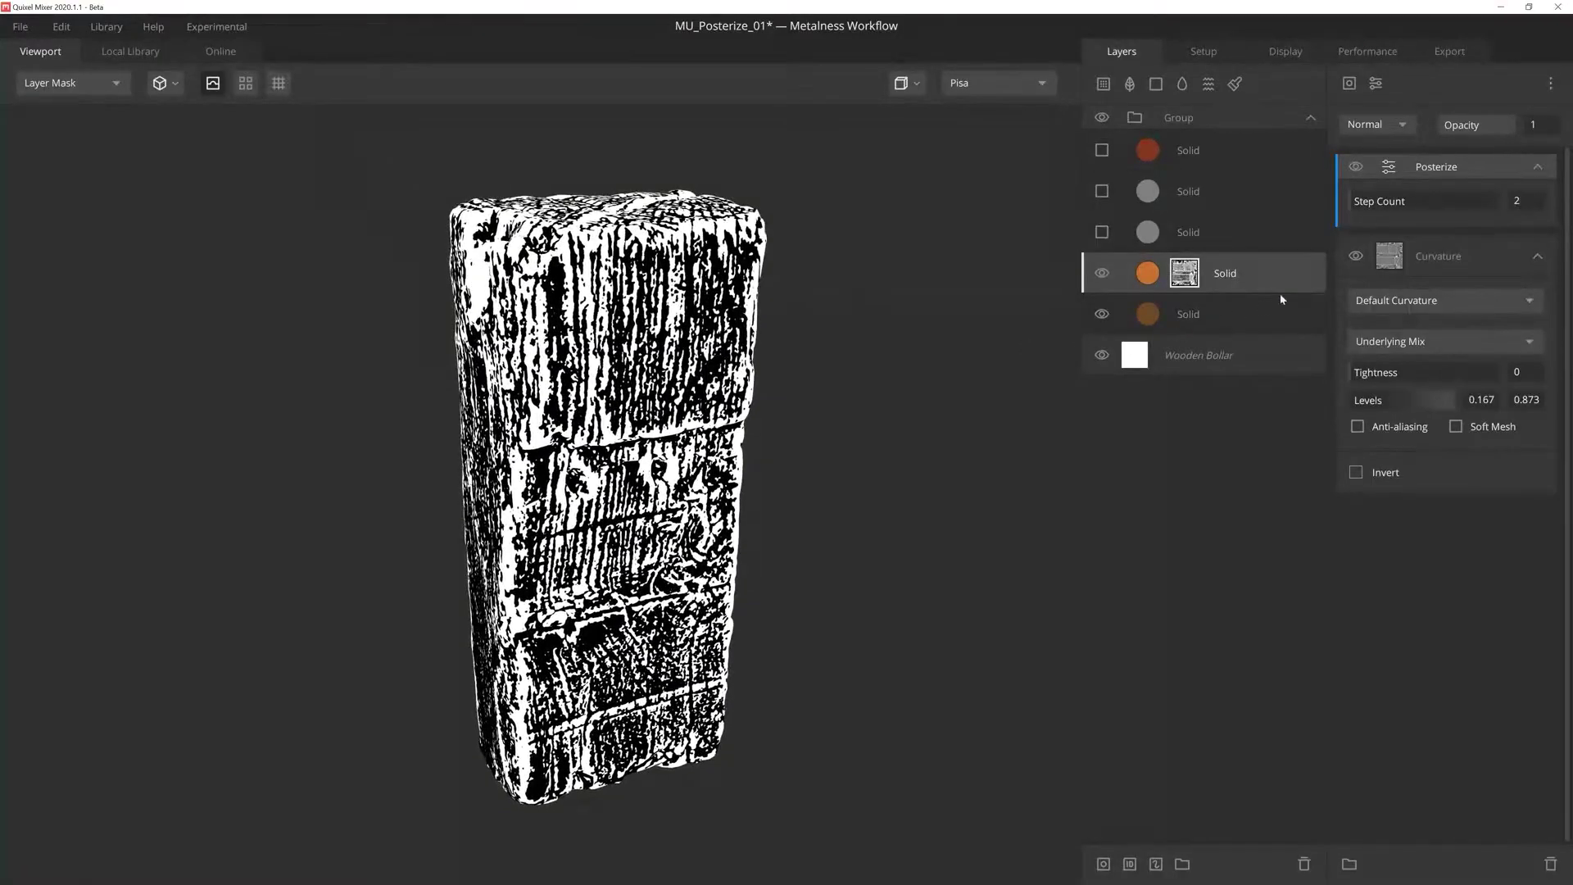
drag(1354, 205, 1386, 210)
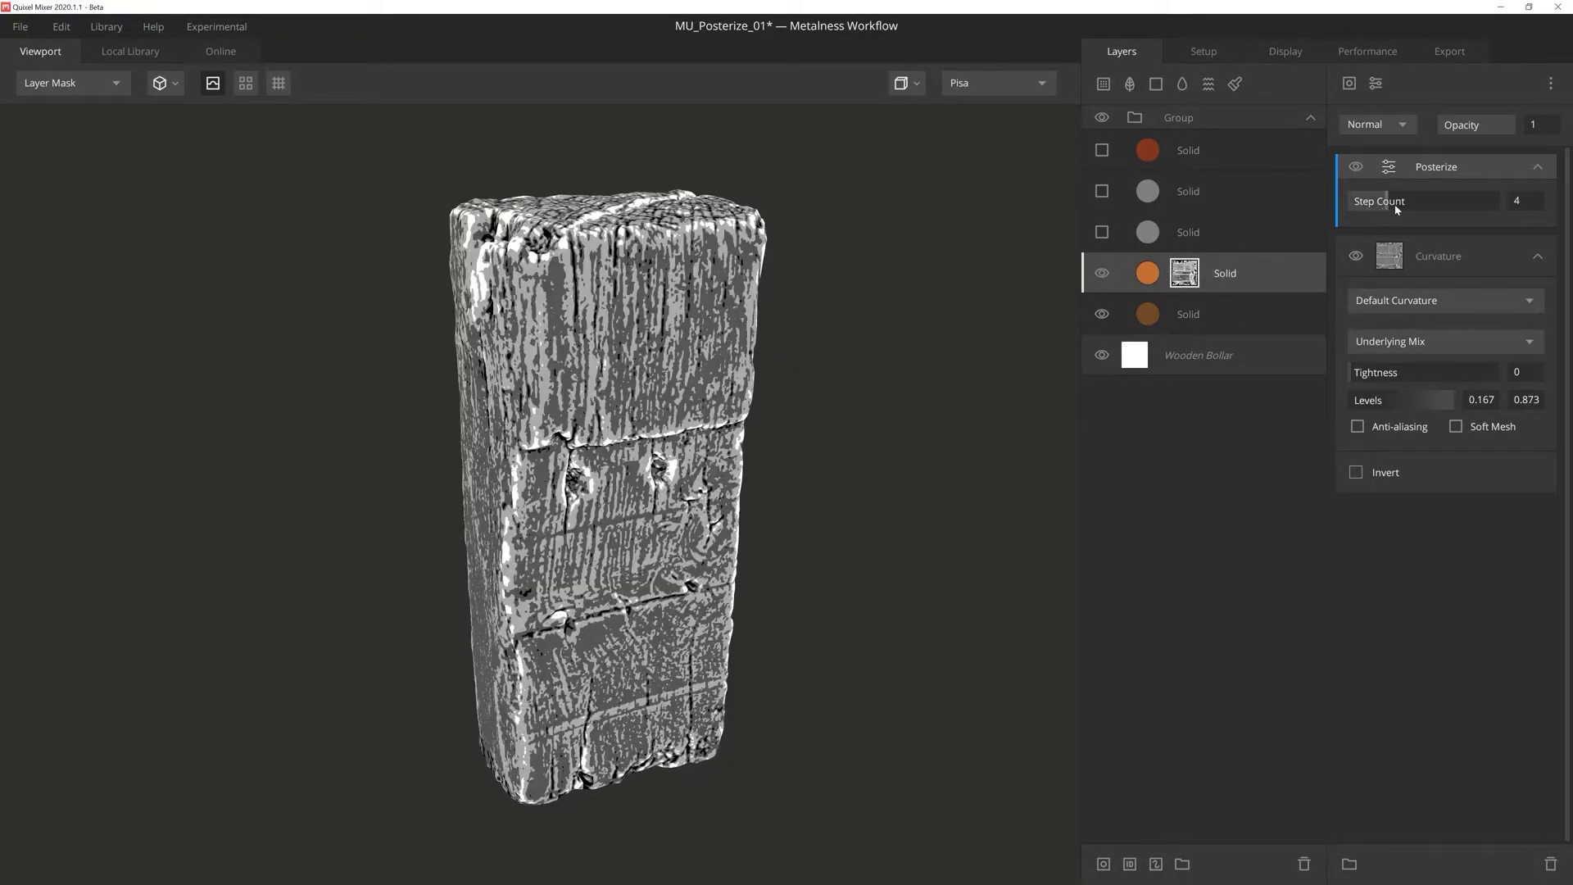
click(1380, 84)
mouse_move(1384, 255)
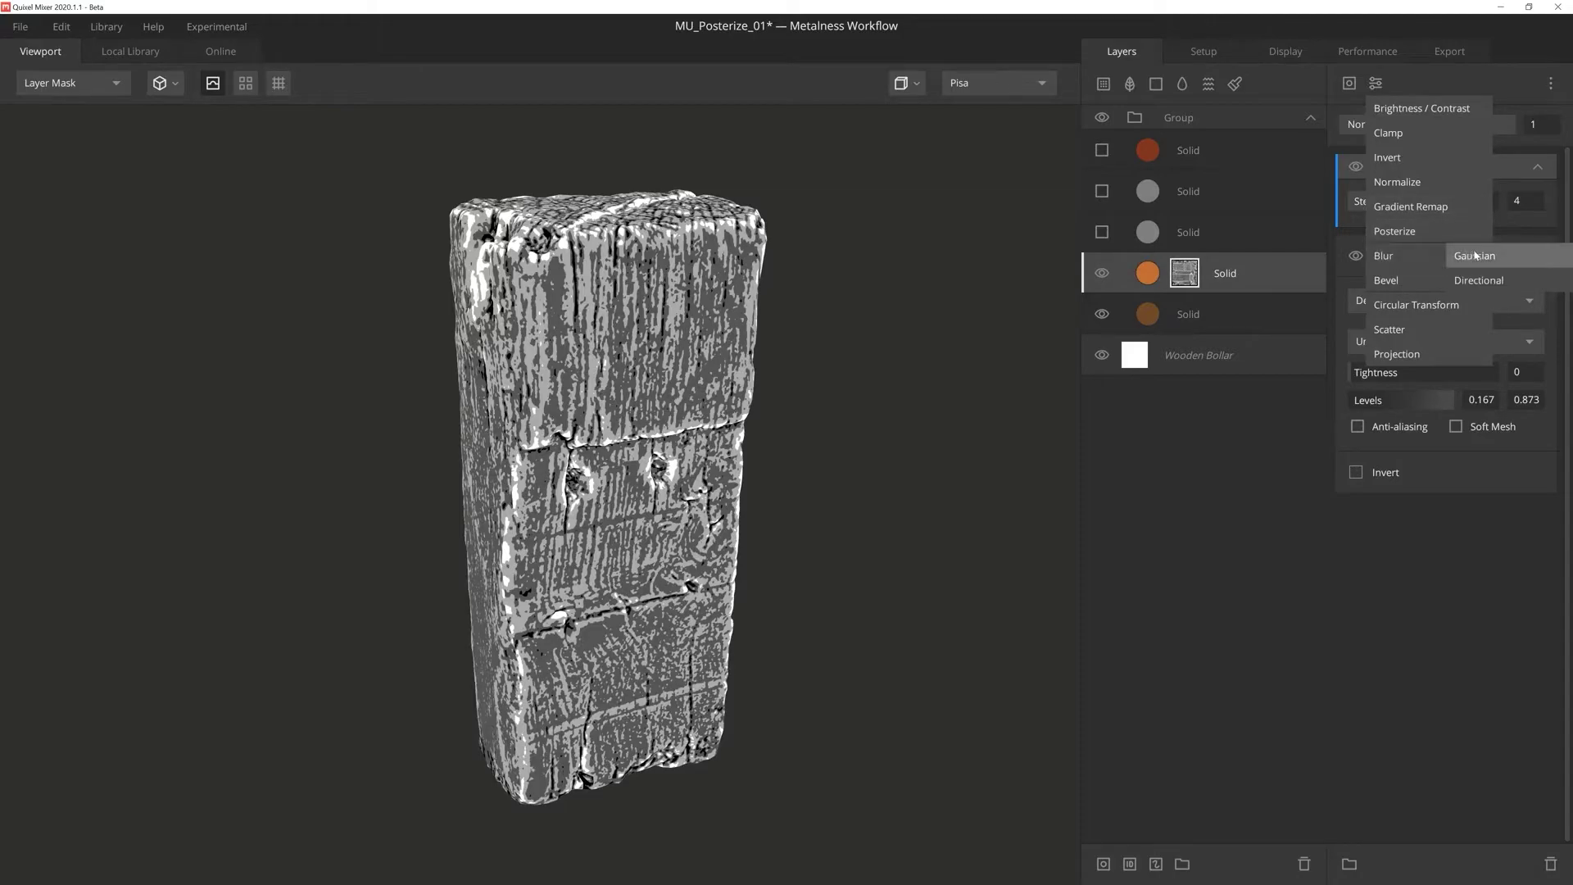
click(1475, 255)
drag(1409, 234, 1351, 235)
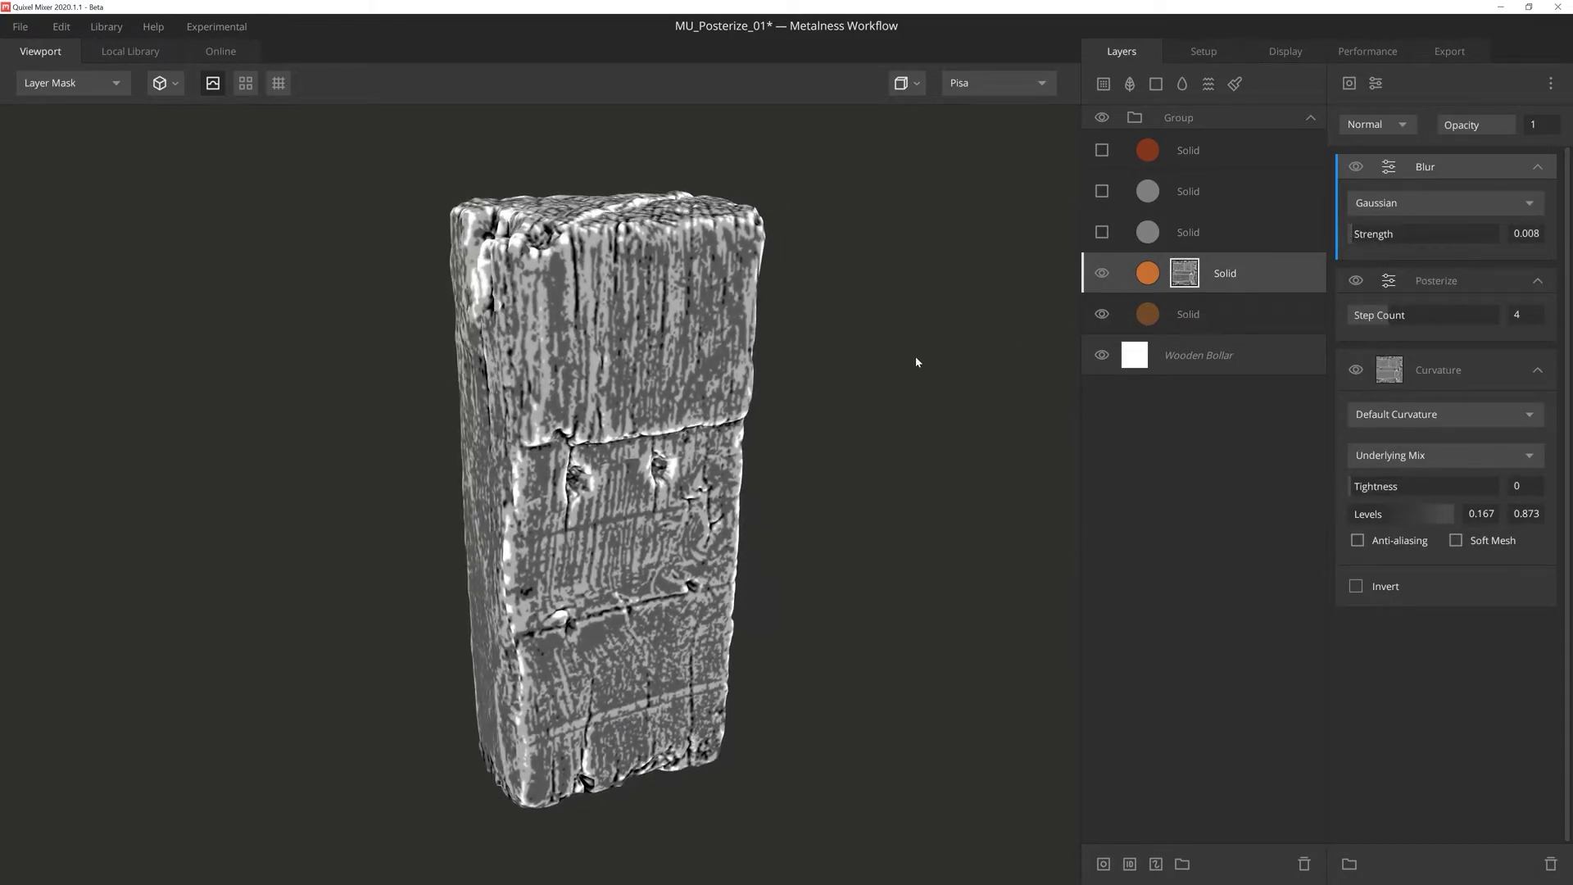
- Add a Gradient Remap with range 0.135–0.889, then show and select the grey Solid
click(1375, 85)
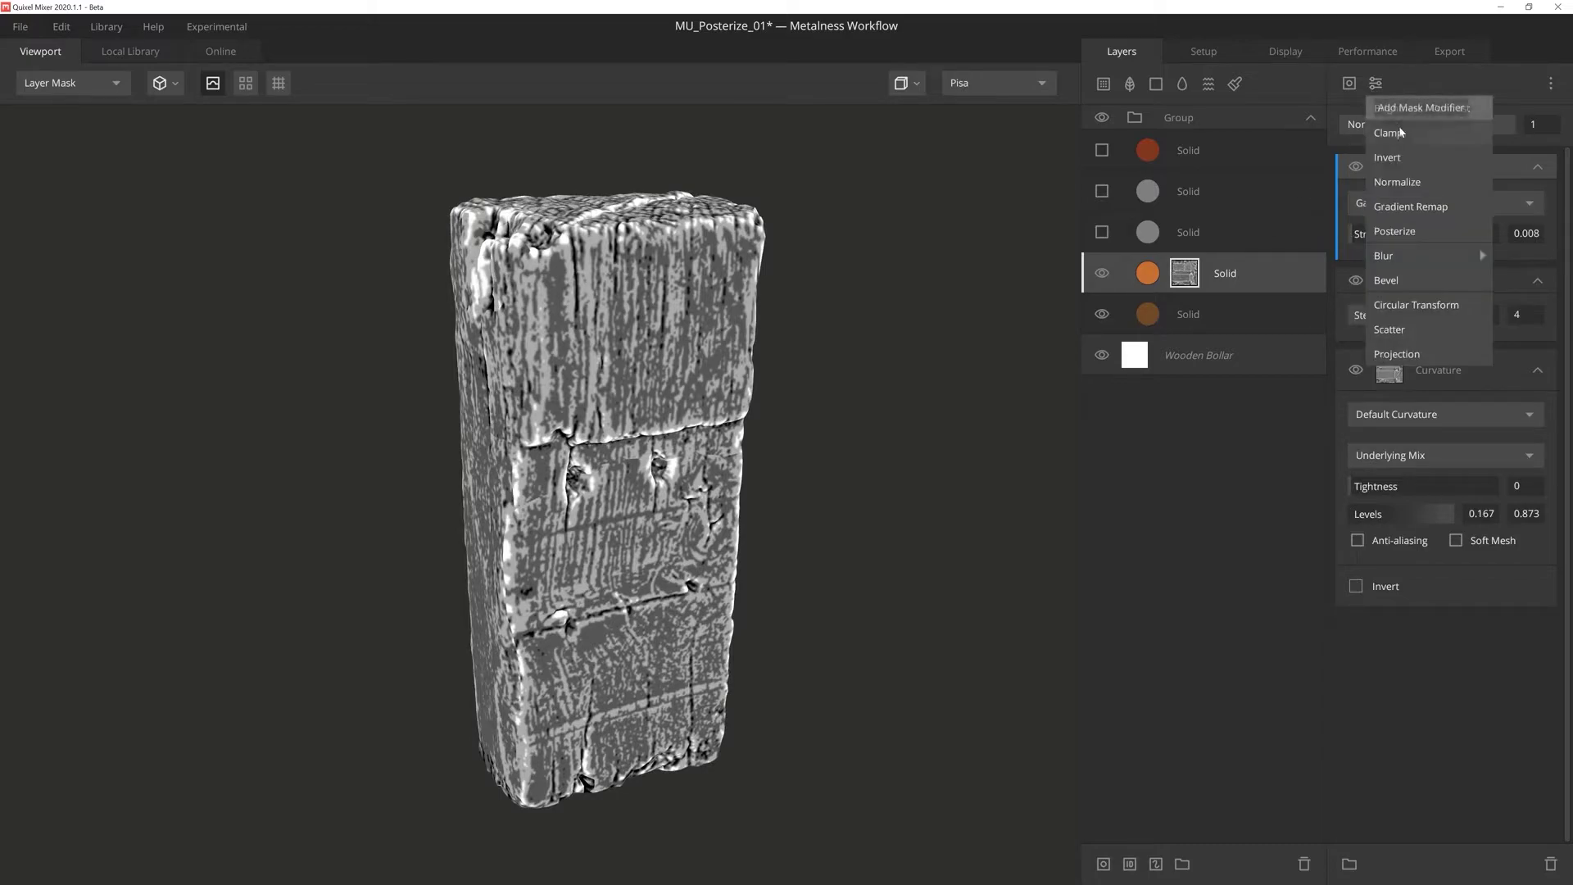
click(1442, 205)
drag(1349, 201, 1362, 201)
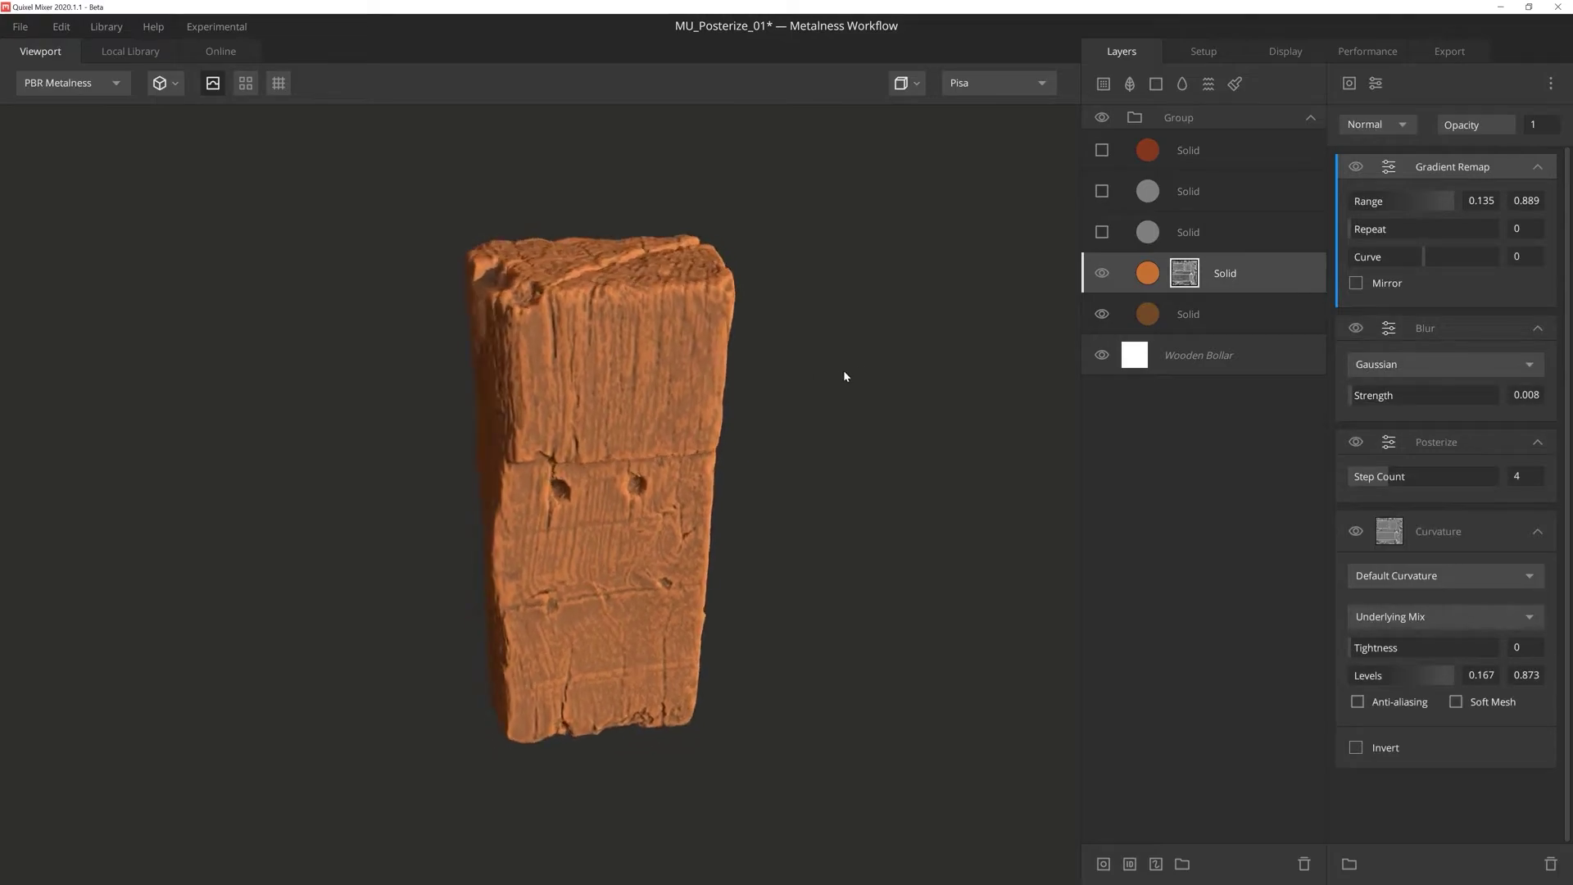
click(1104, 234)
click(1103, 233)
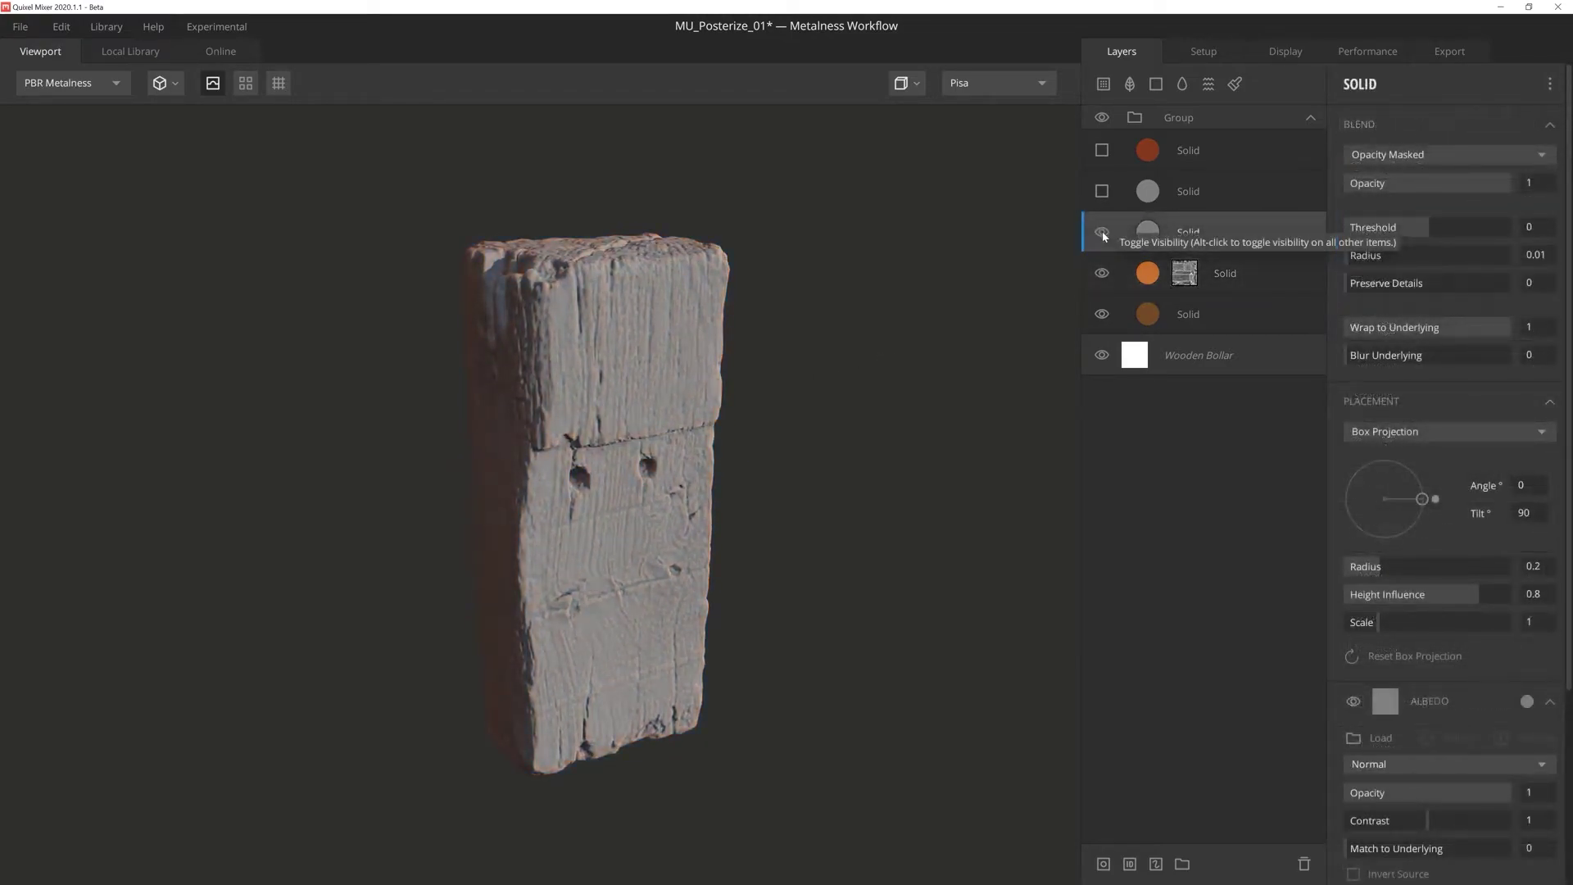
- Blend the grey Solid's albedo with Add at opacity 0.201 and give it a mask
click(1392, 764)
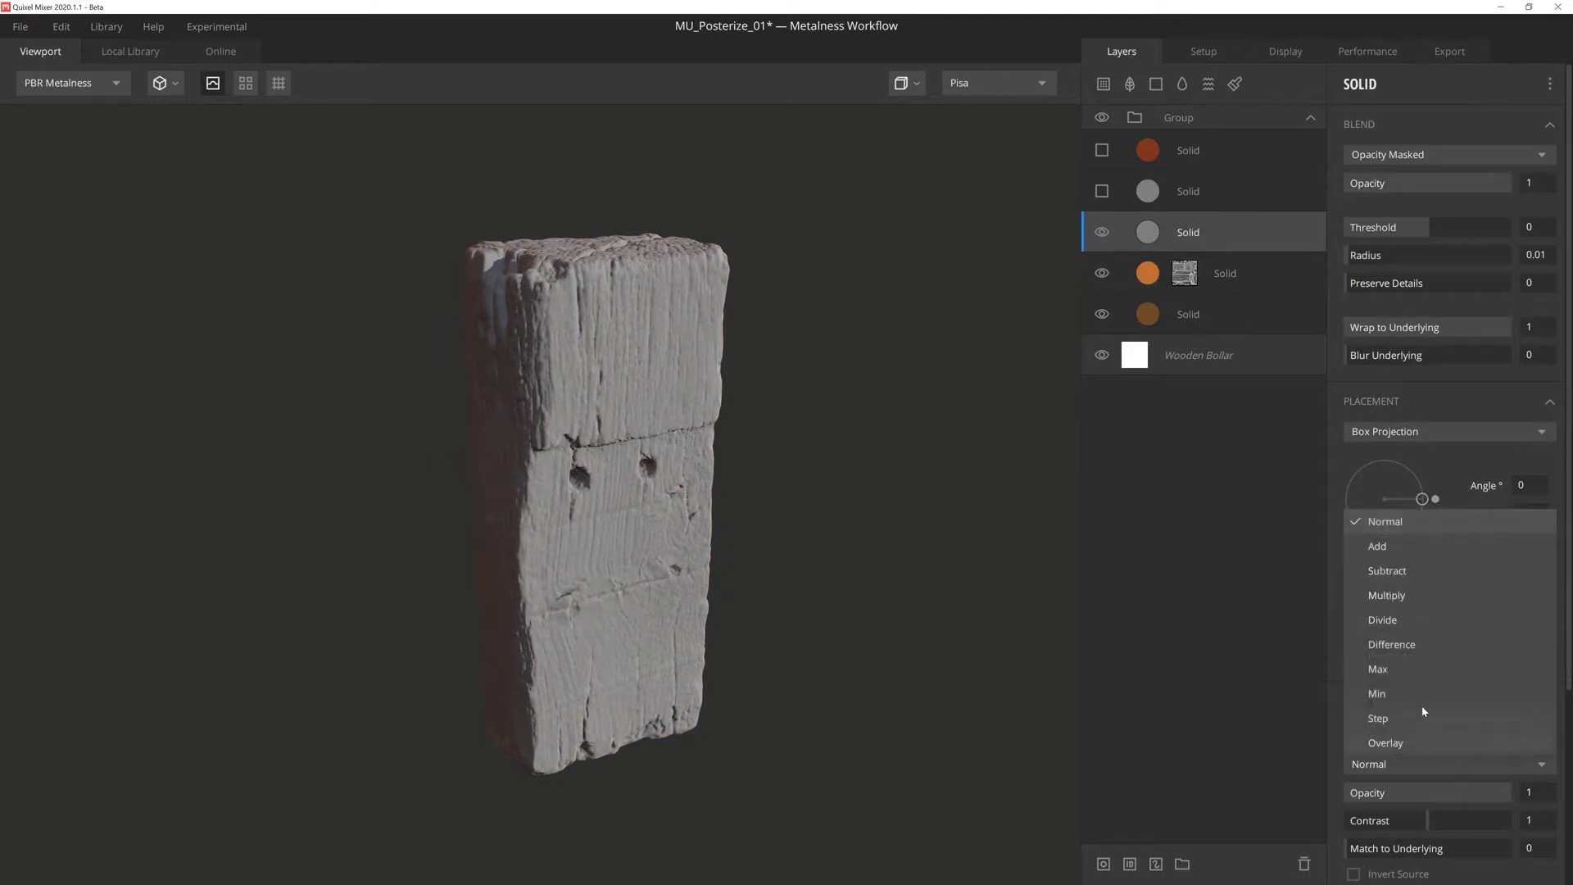
click(1390, 544)
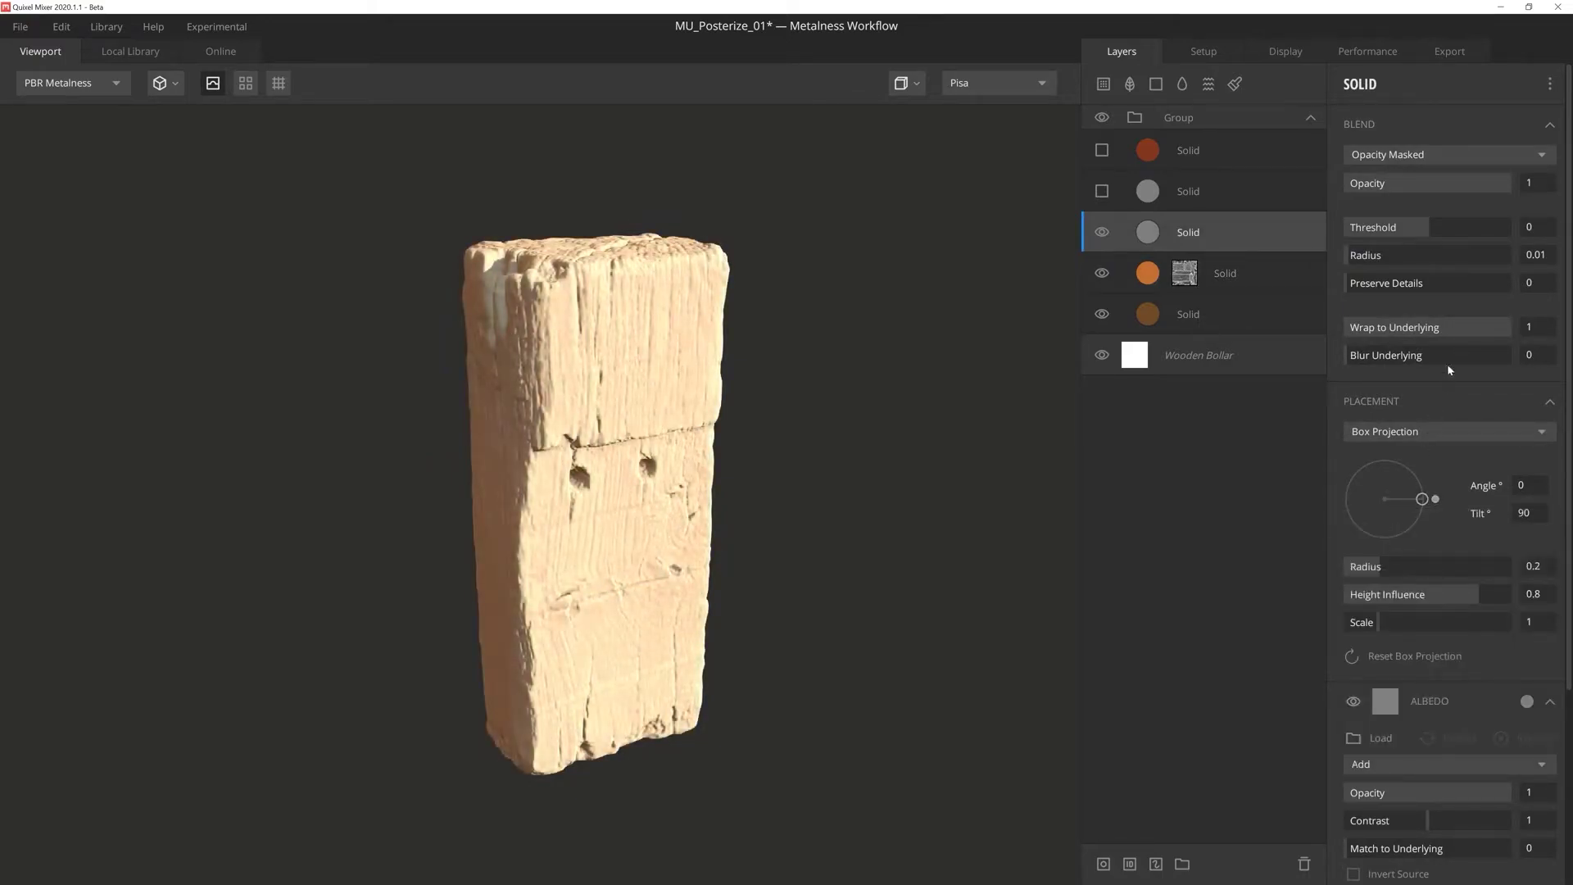
drag(1513, 193, 1379, 182)
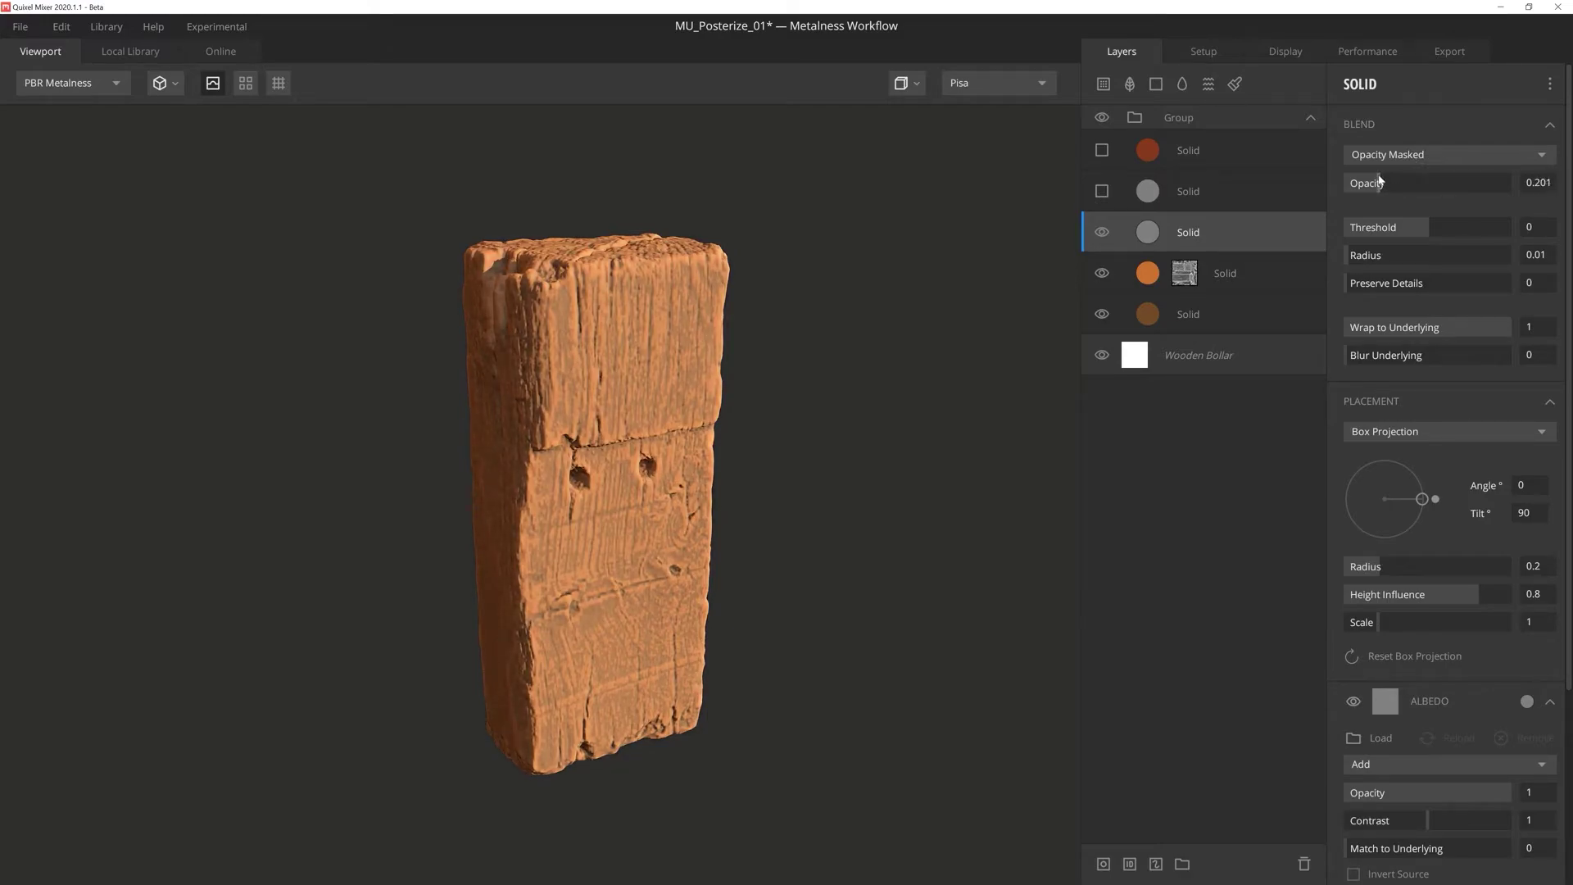
click(1104, 865)
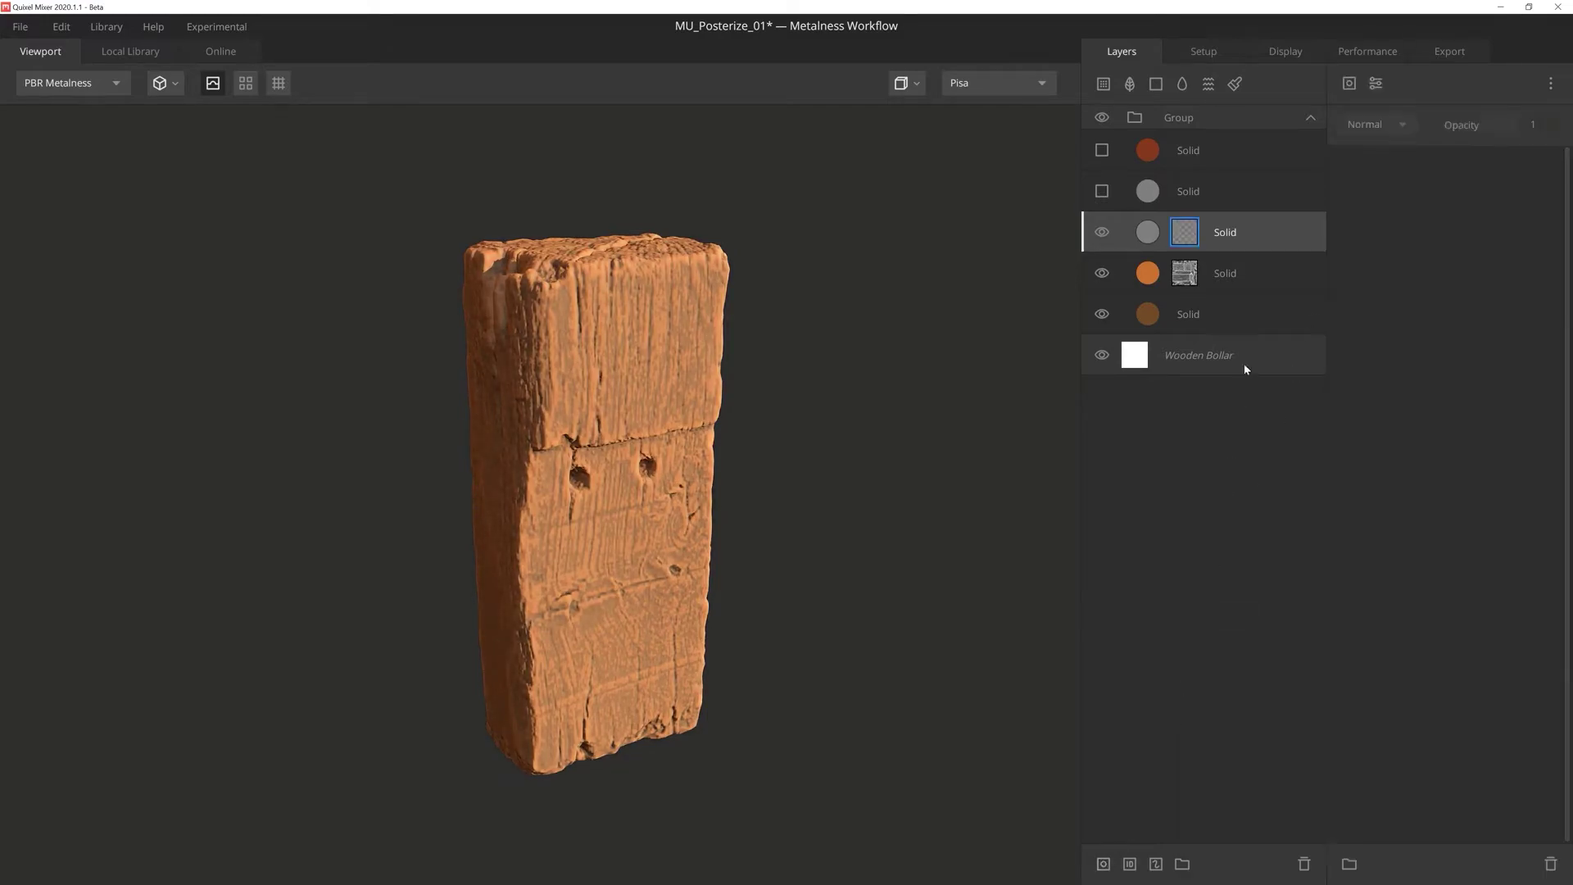
- Add an Edges Only curvature mask component with Levels max lowered to 0.373
click(1350, 83)
click(1406, 232)
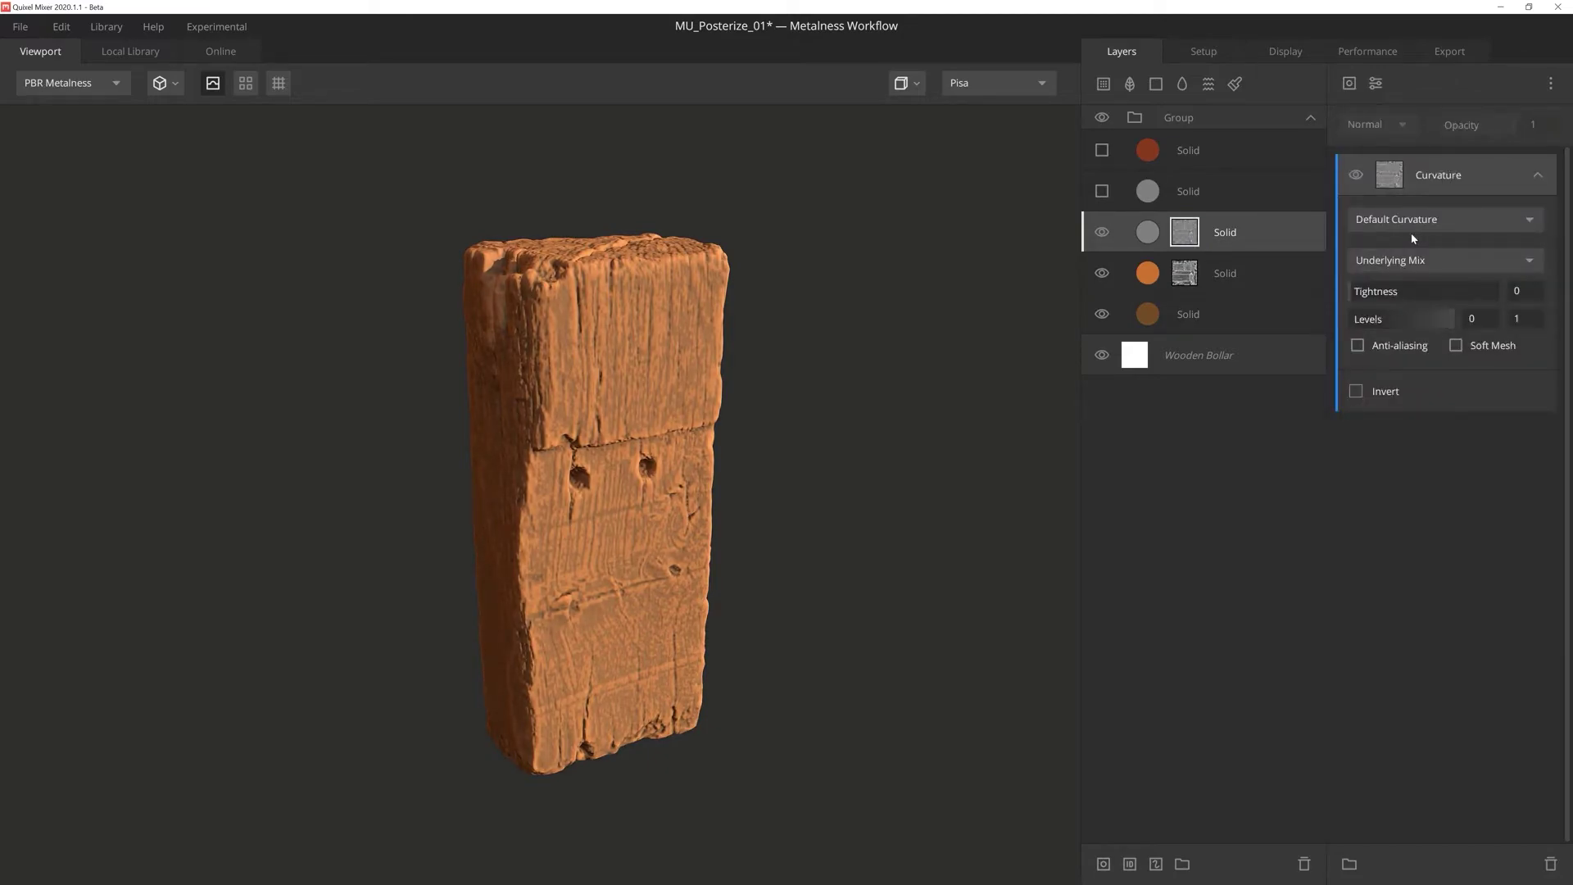
key(m)
click(1489, 219)
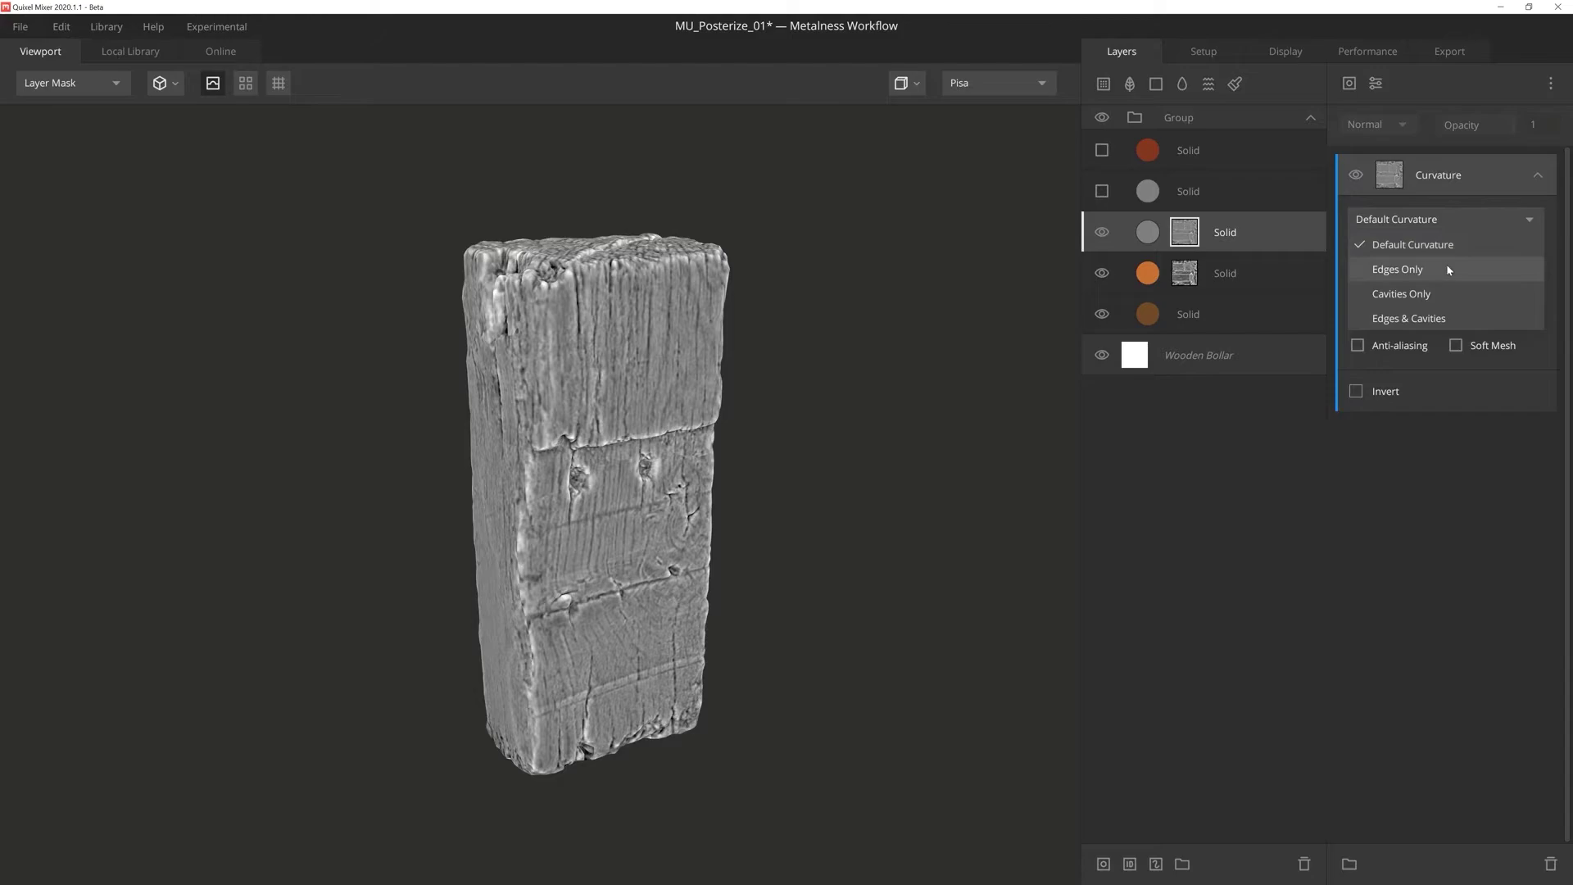
click(1446, 264)
drag(1453, 320, 1388, 319)
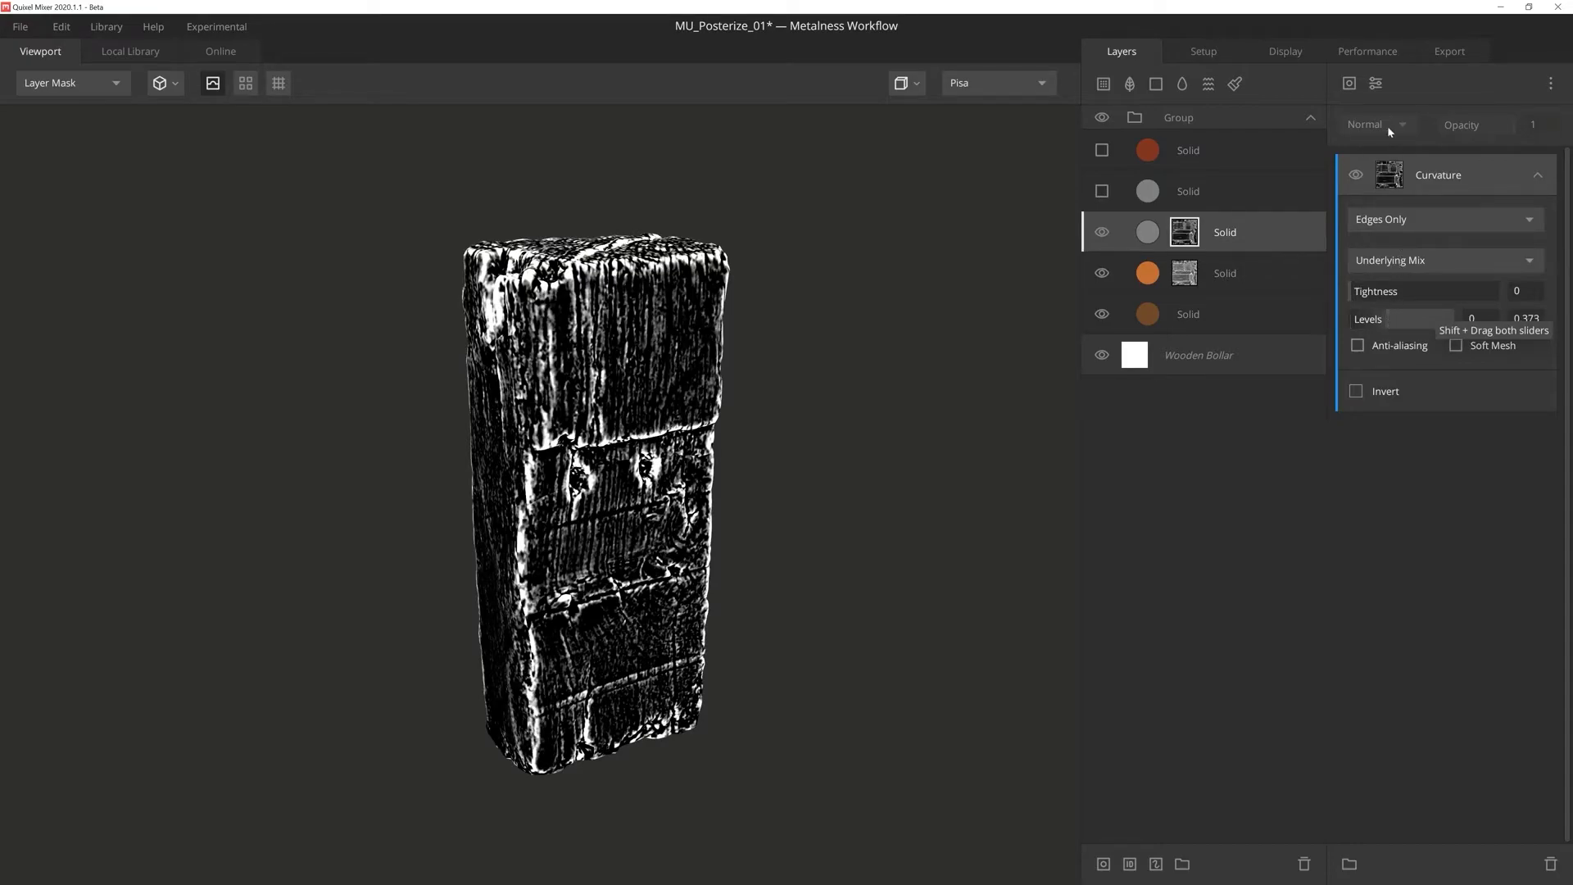
- Posterize the edge mask to 2 steps and soften it with a 0.006 Gaussian blur
click(1376, 83)
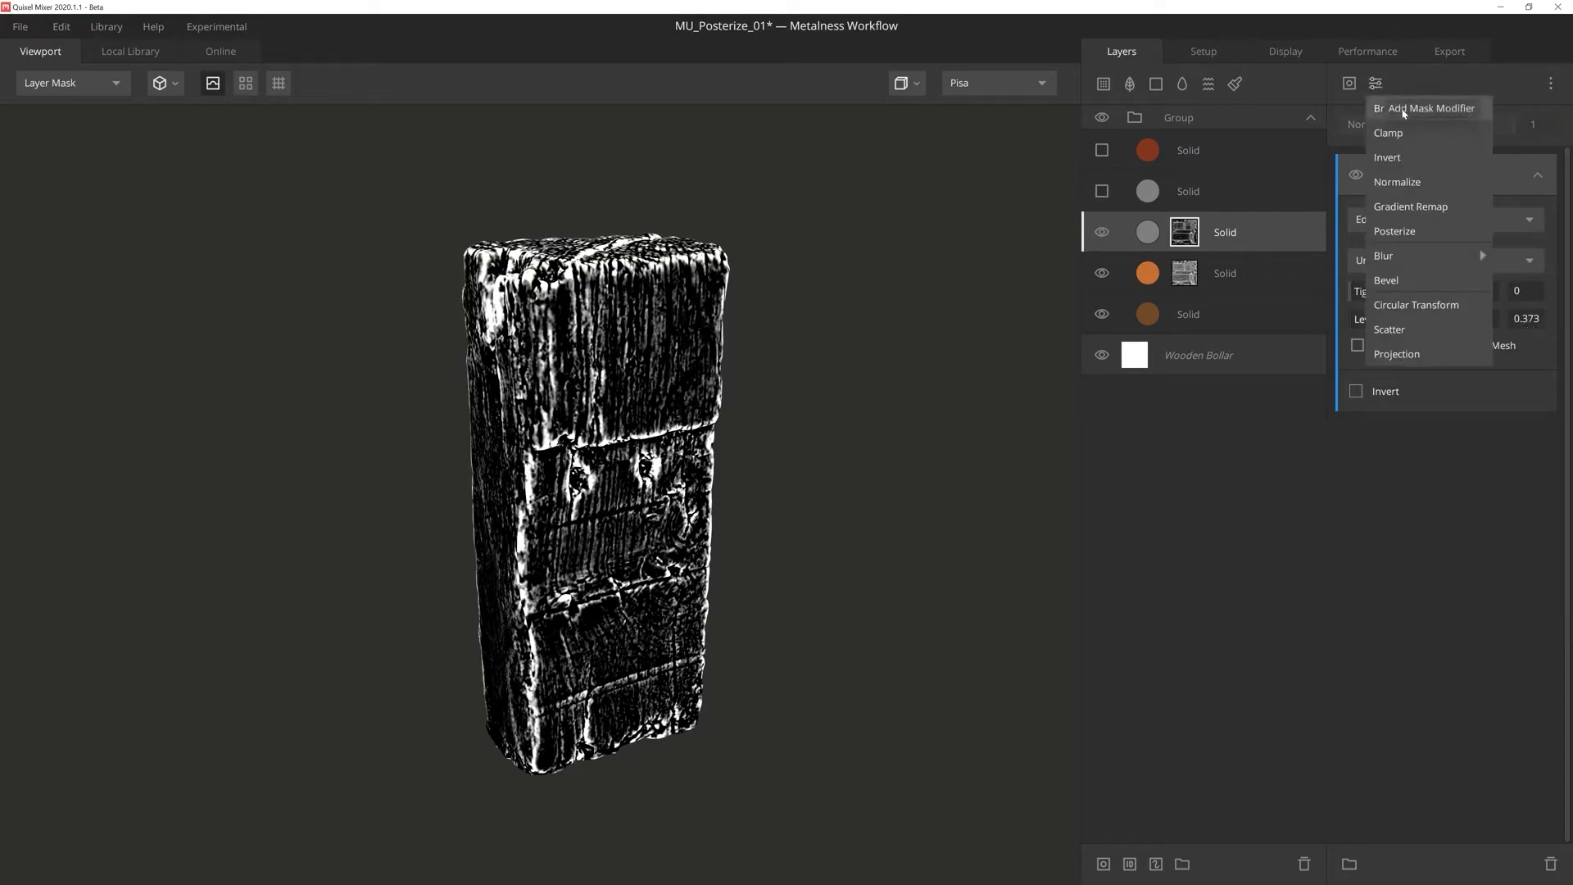
click(1433, 230)
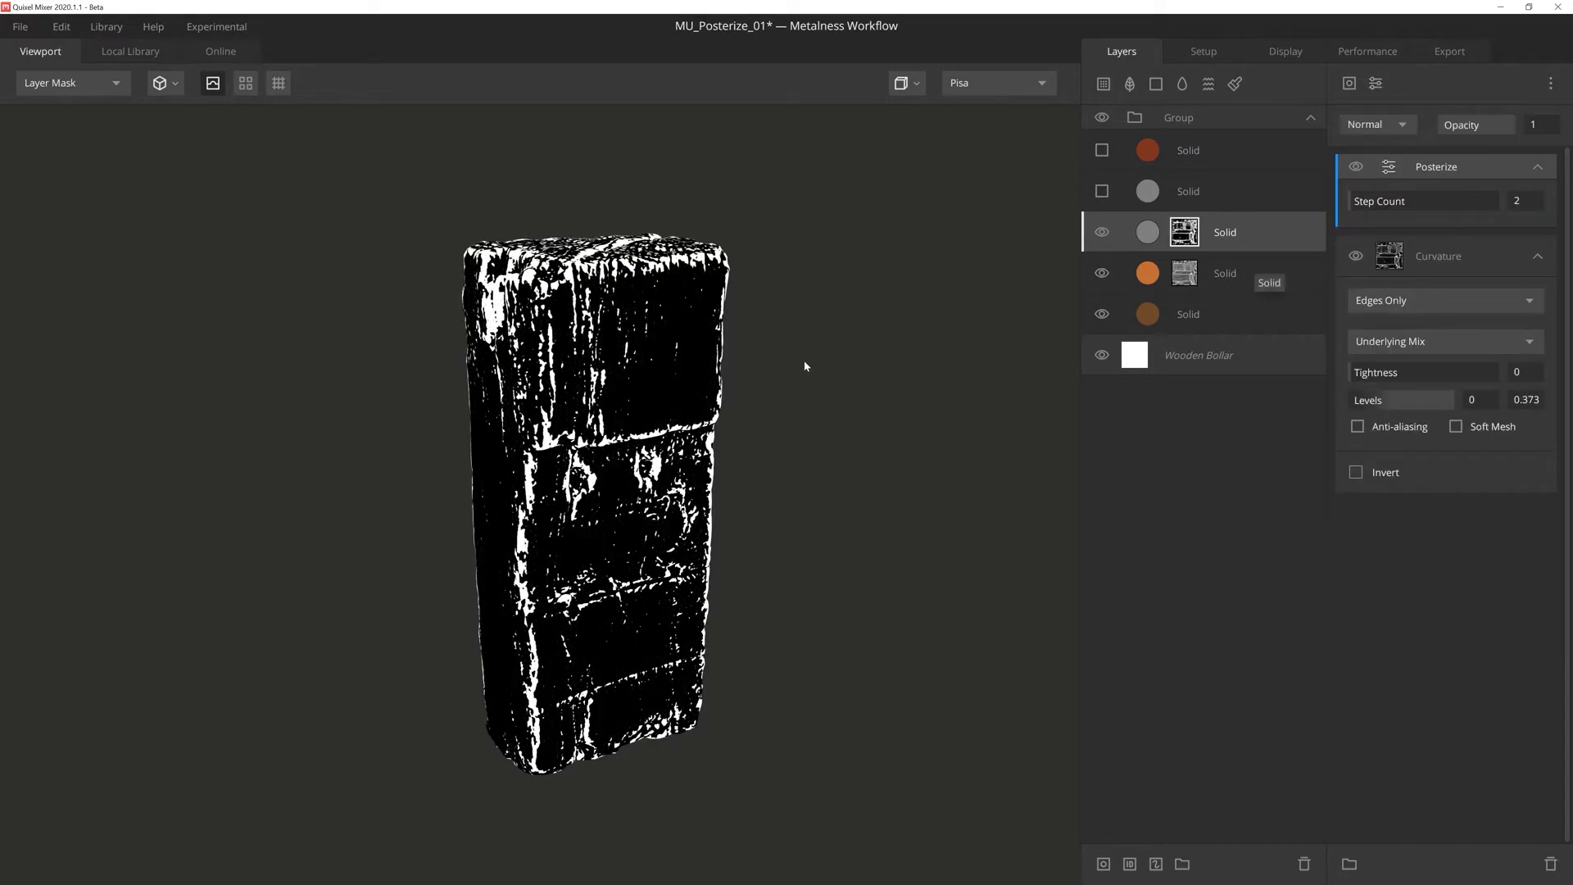
drag(804, 361, 779, 360)
drag(595, 406, 651, 401)
click(1376, 82)
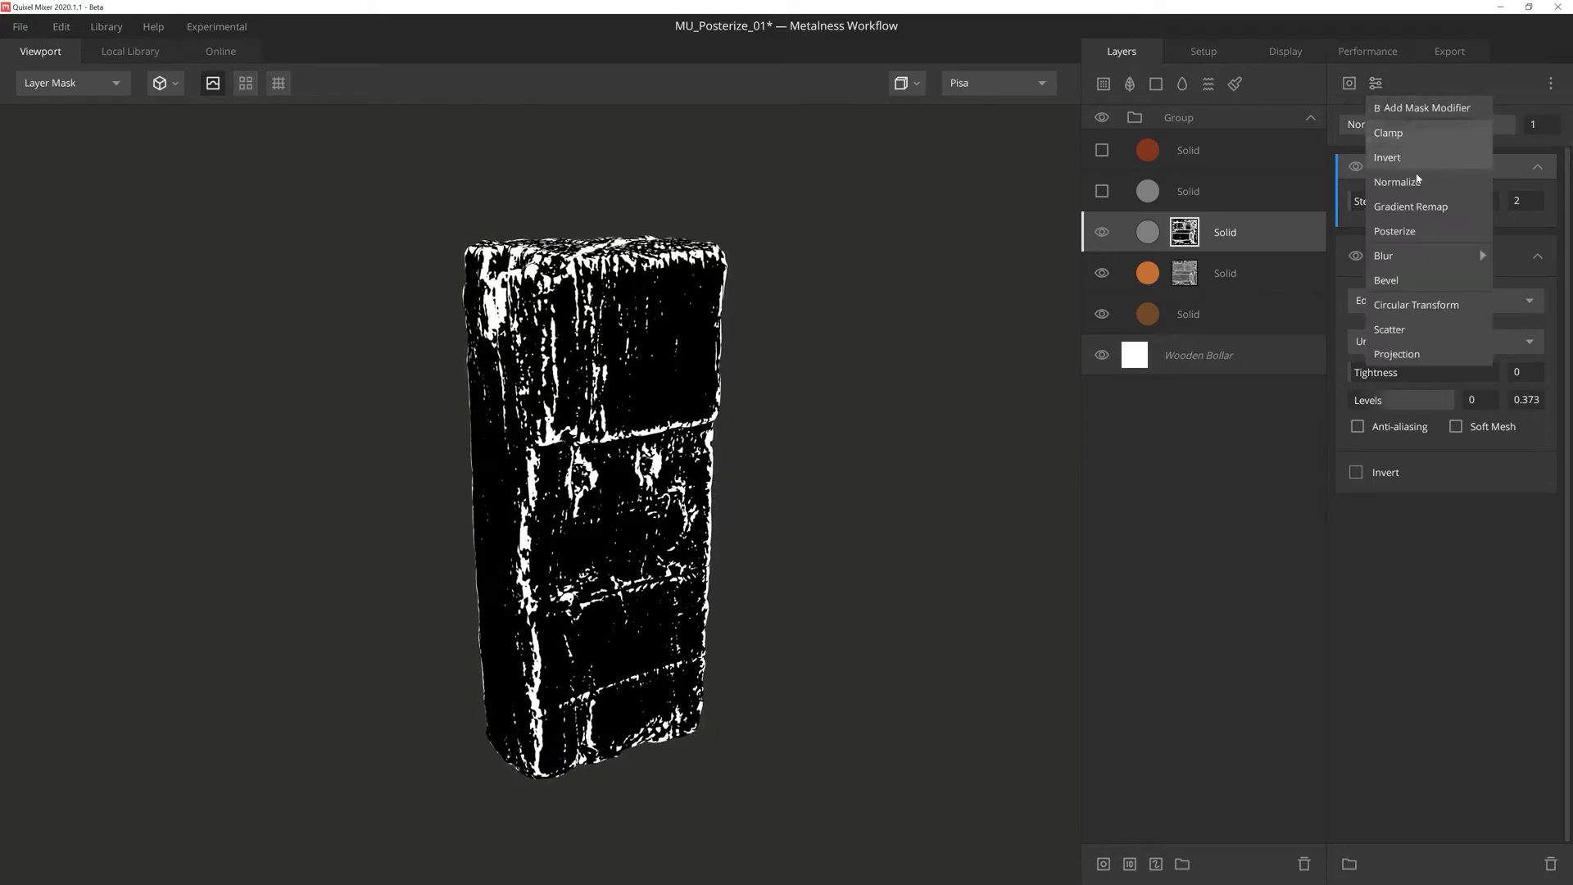
click(1412, 157)
click(1353, 233)
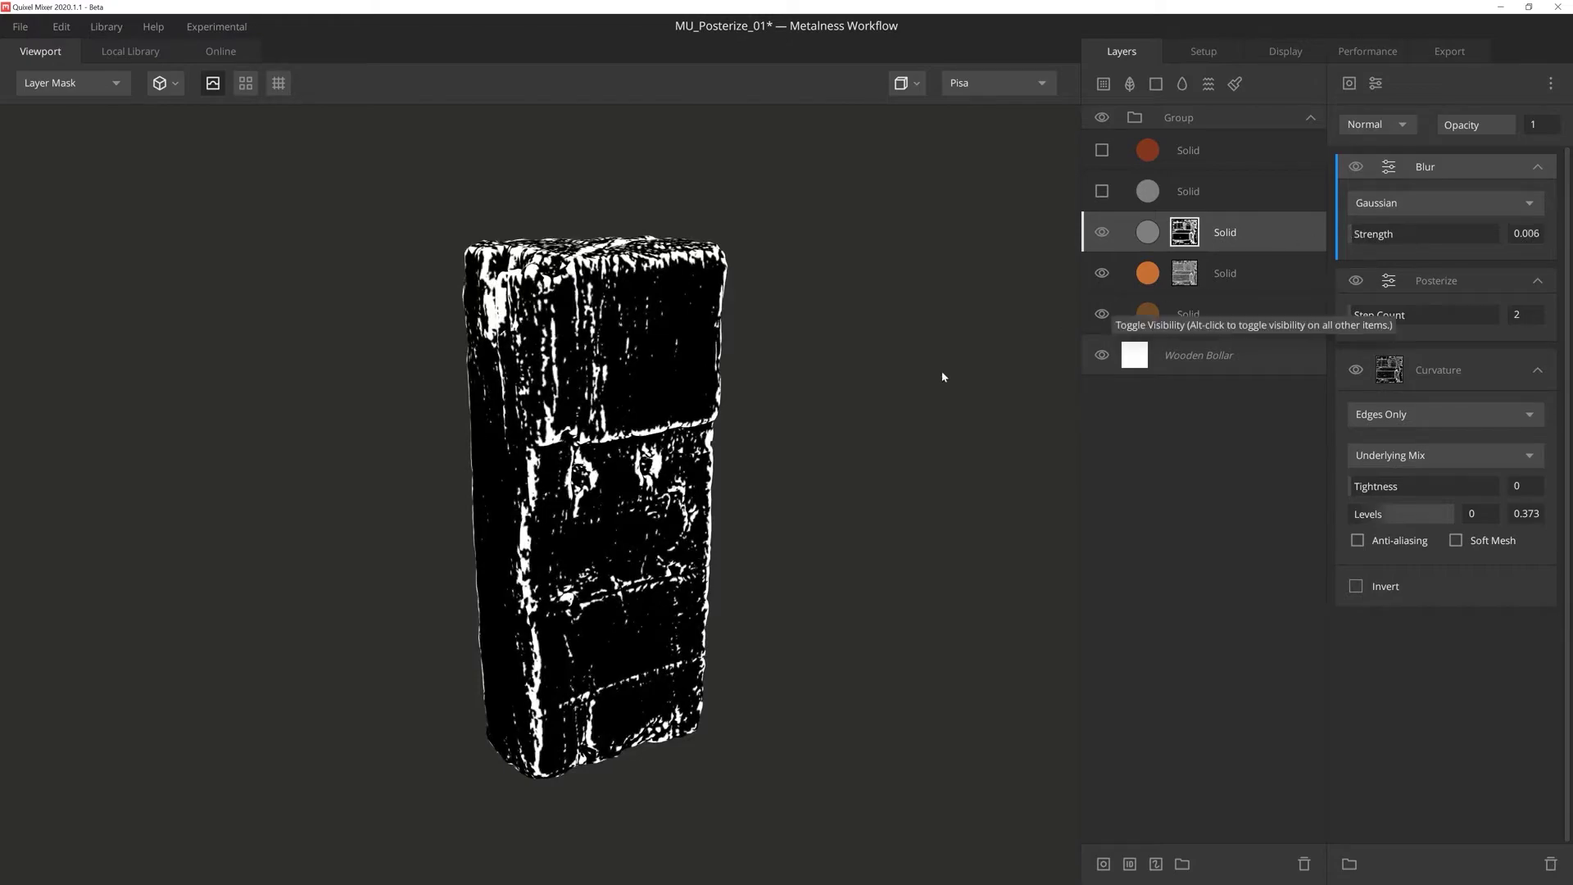
key(1)
mouse_move(904, 384)
mouse_down()
mouse_move(872, 406)
mouse_move(893, 380)
mouse_up()
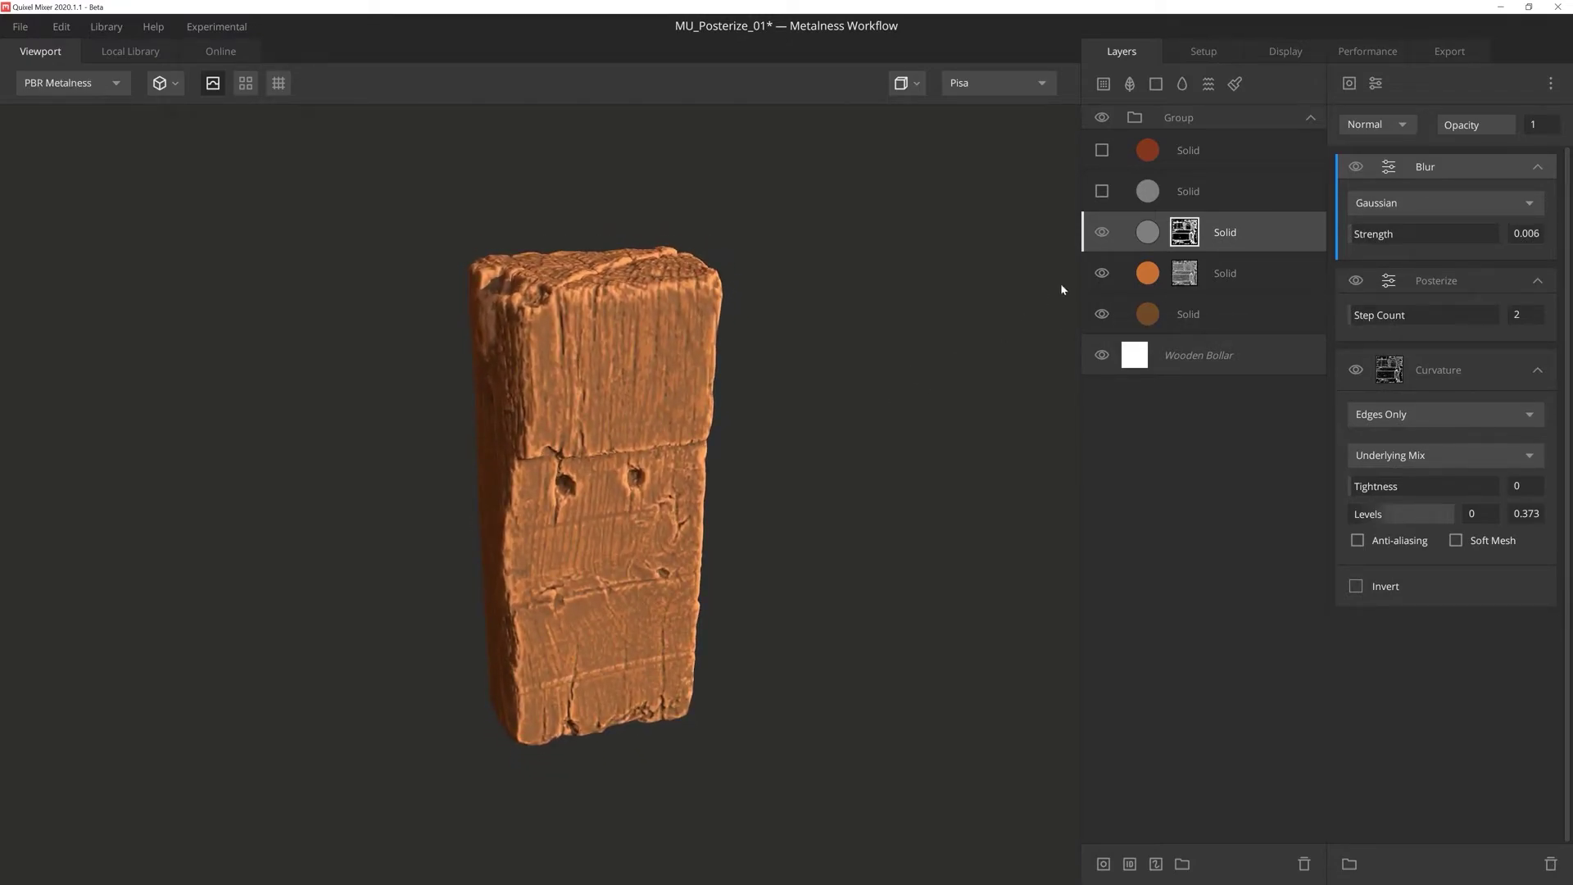
click(1102, 191)
- Show the second grey Solid, multiply its albedo at opacity 0.522, and add a mask
click(1102, 191)
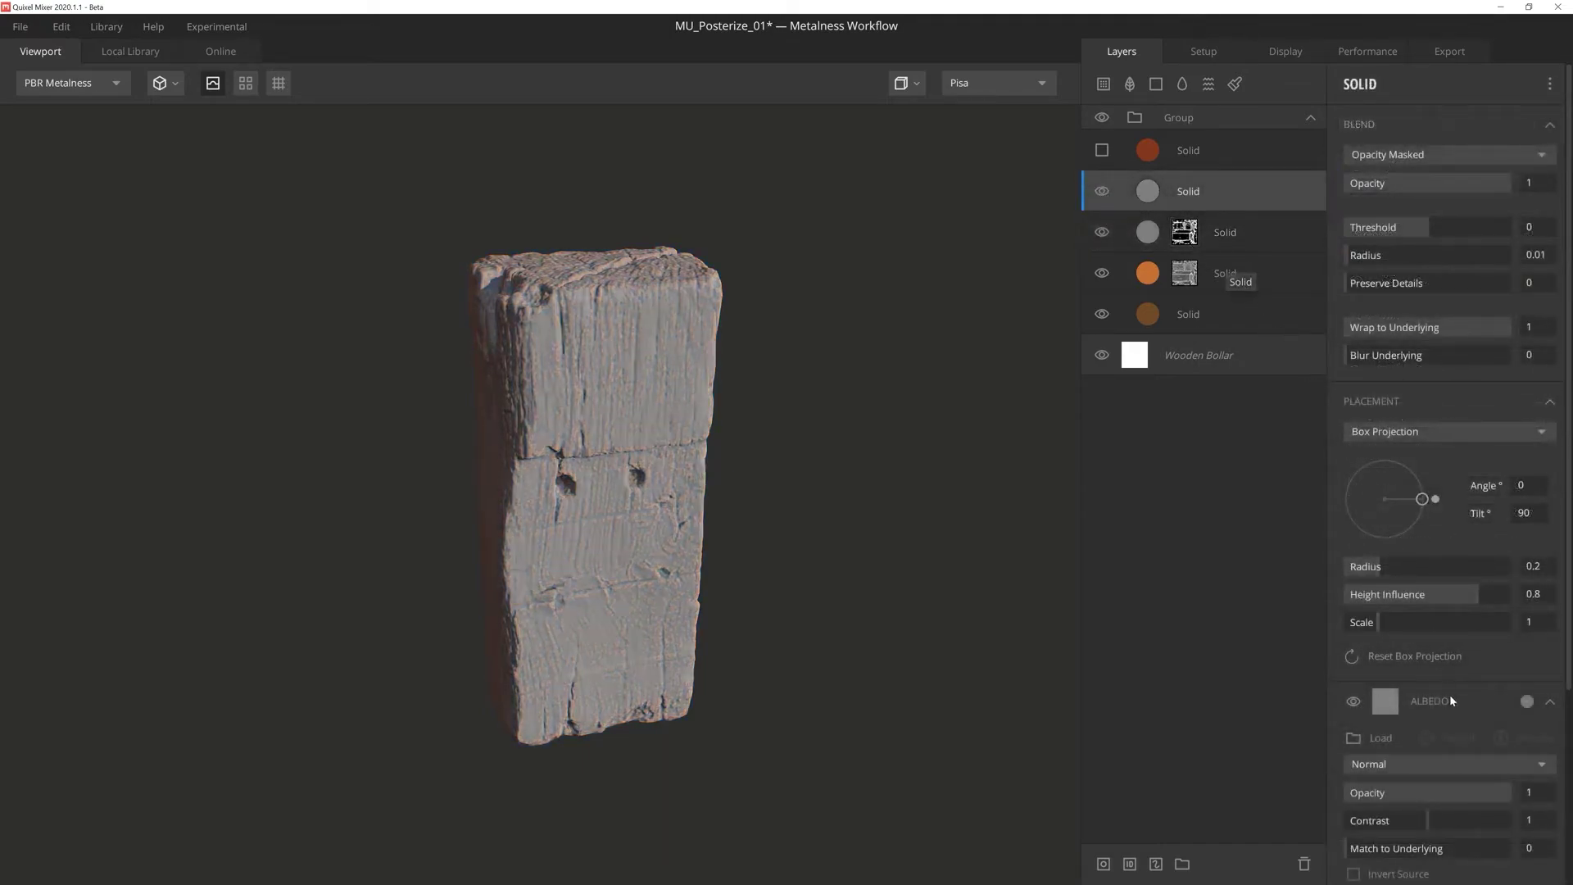
click(1487, 765)
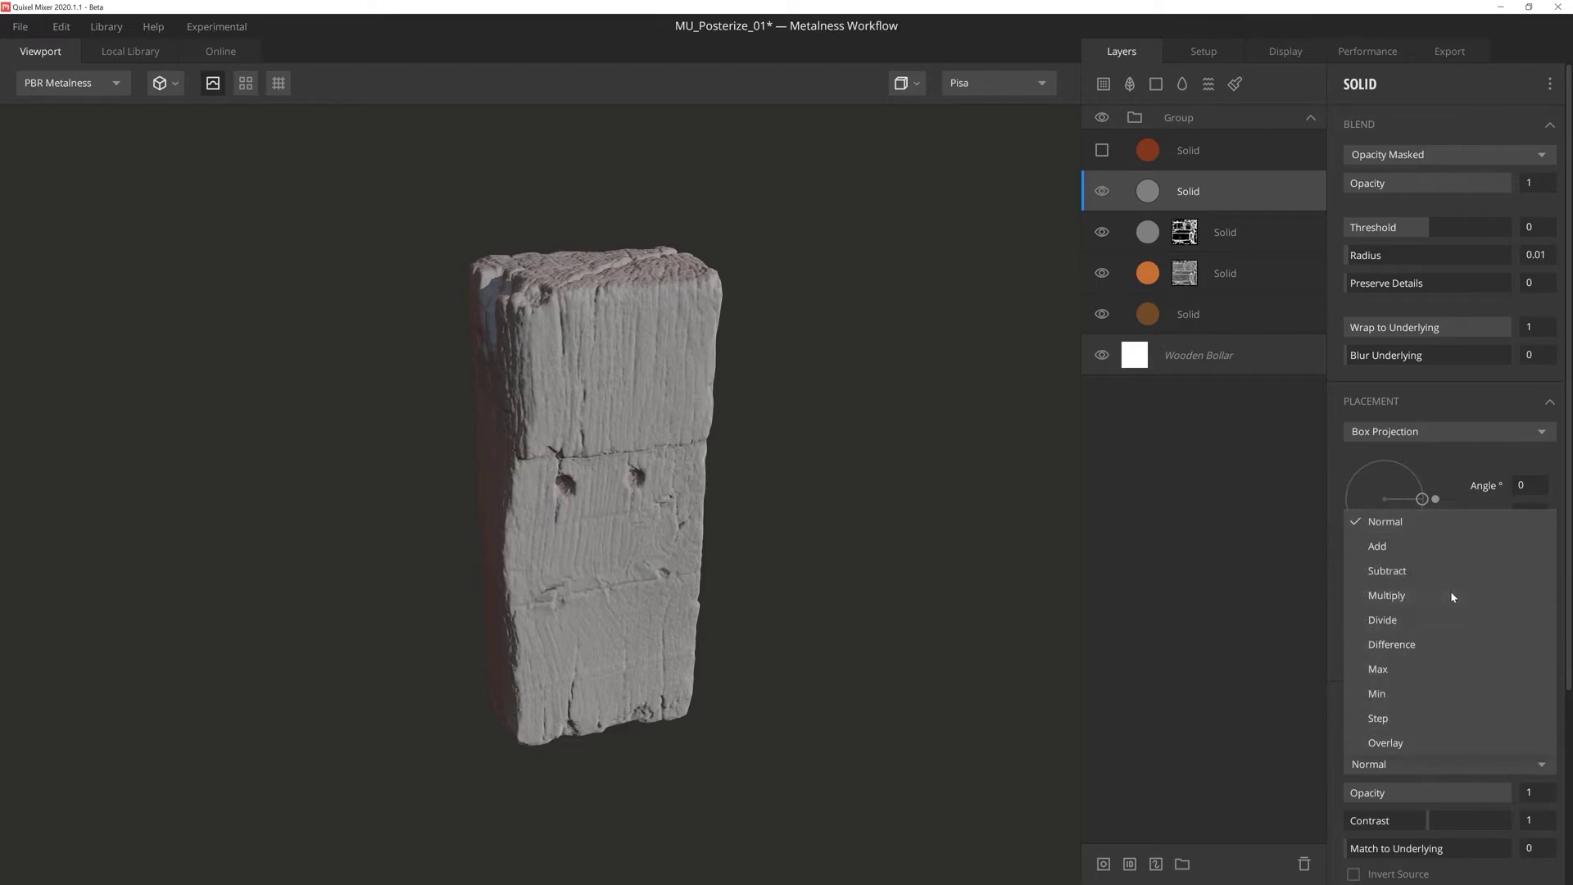
click(1450, 593)
drag(1511, 187, 1432, 191)
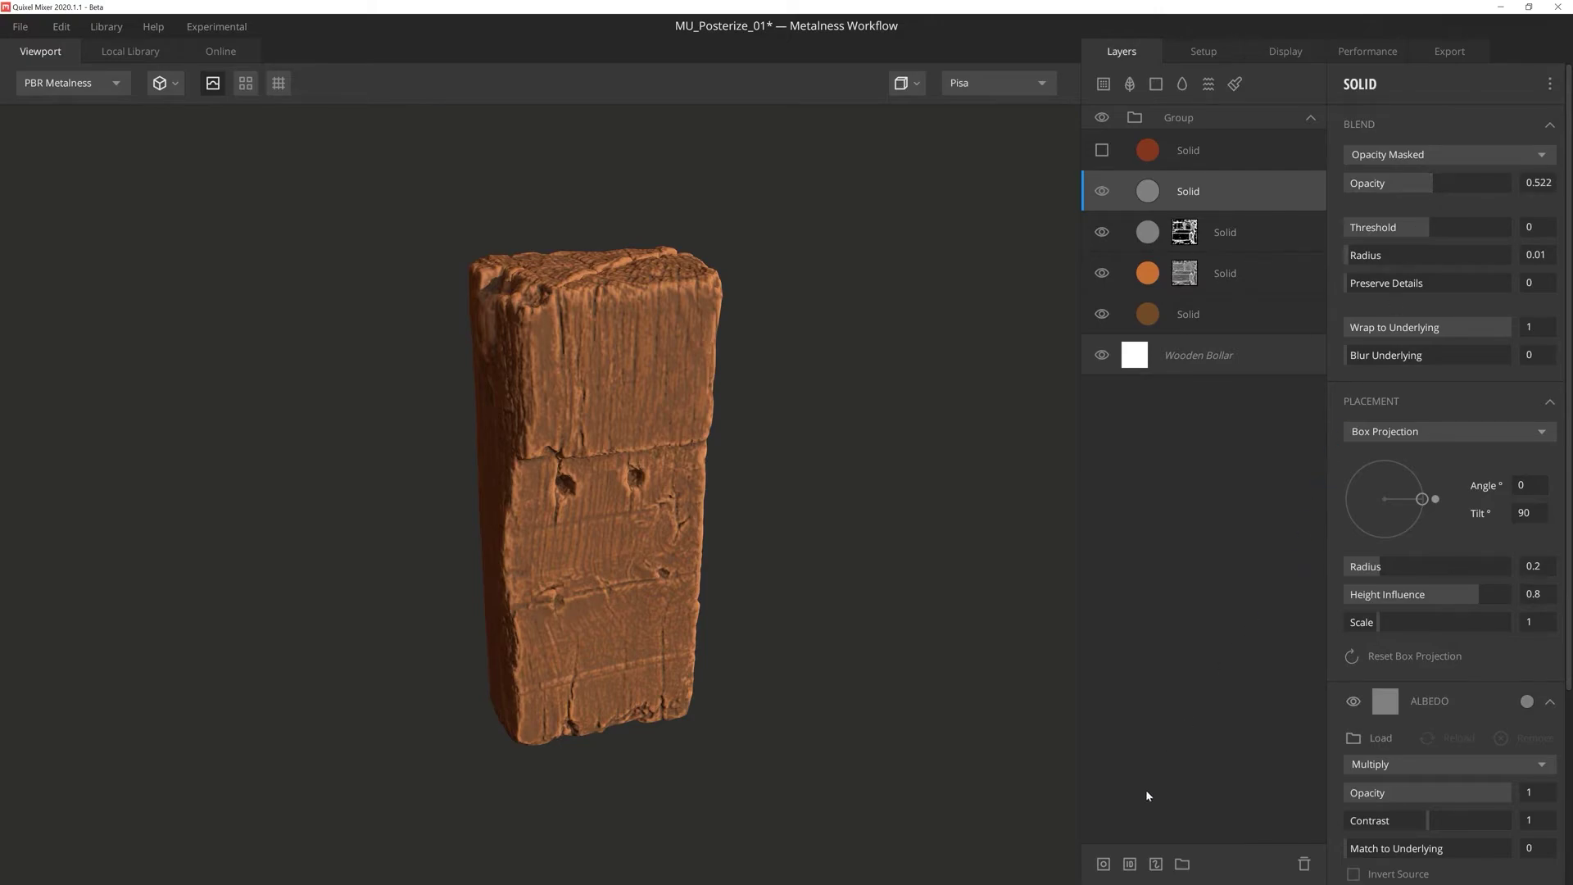
click(1104, 863)
click(1352, 85)
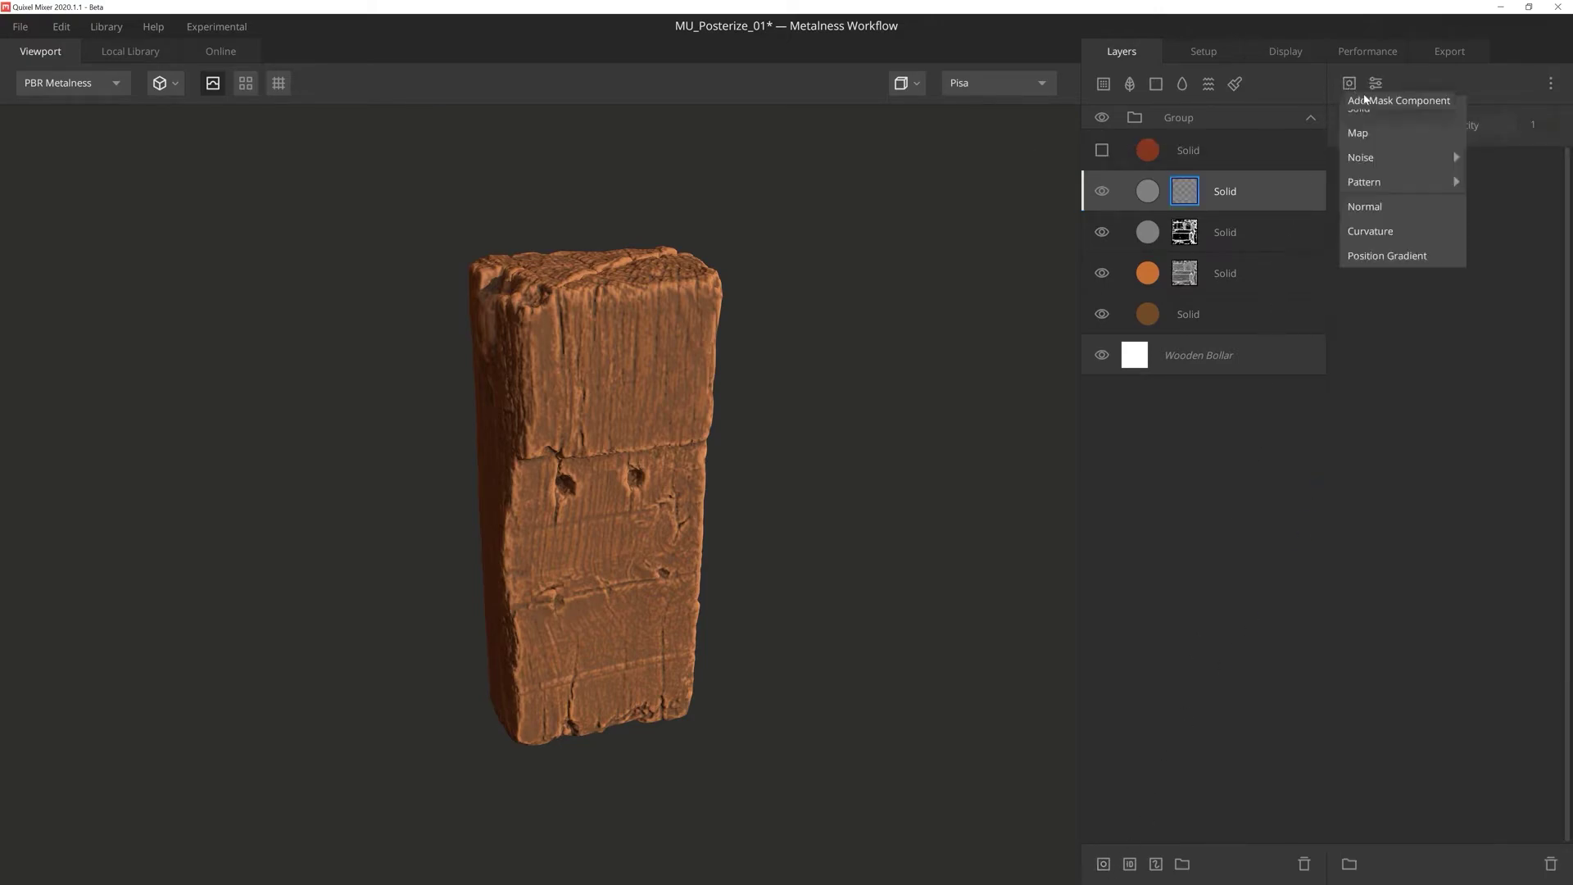
- Add a Cavities Only curvature mask component with Levels max 0.421
click(1392, 230)
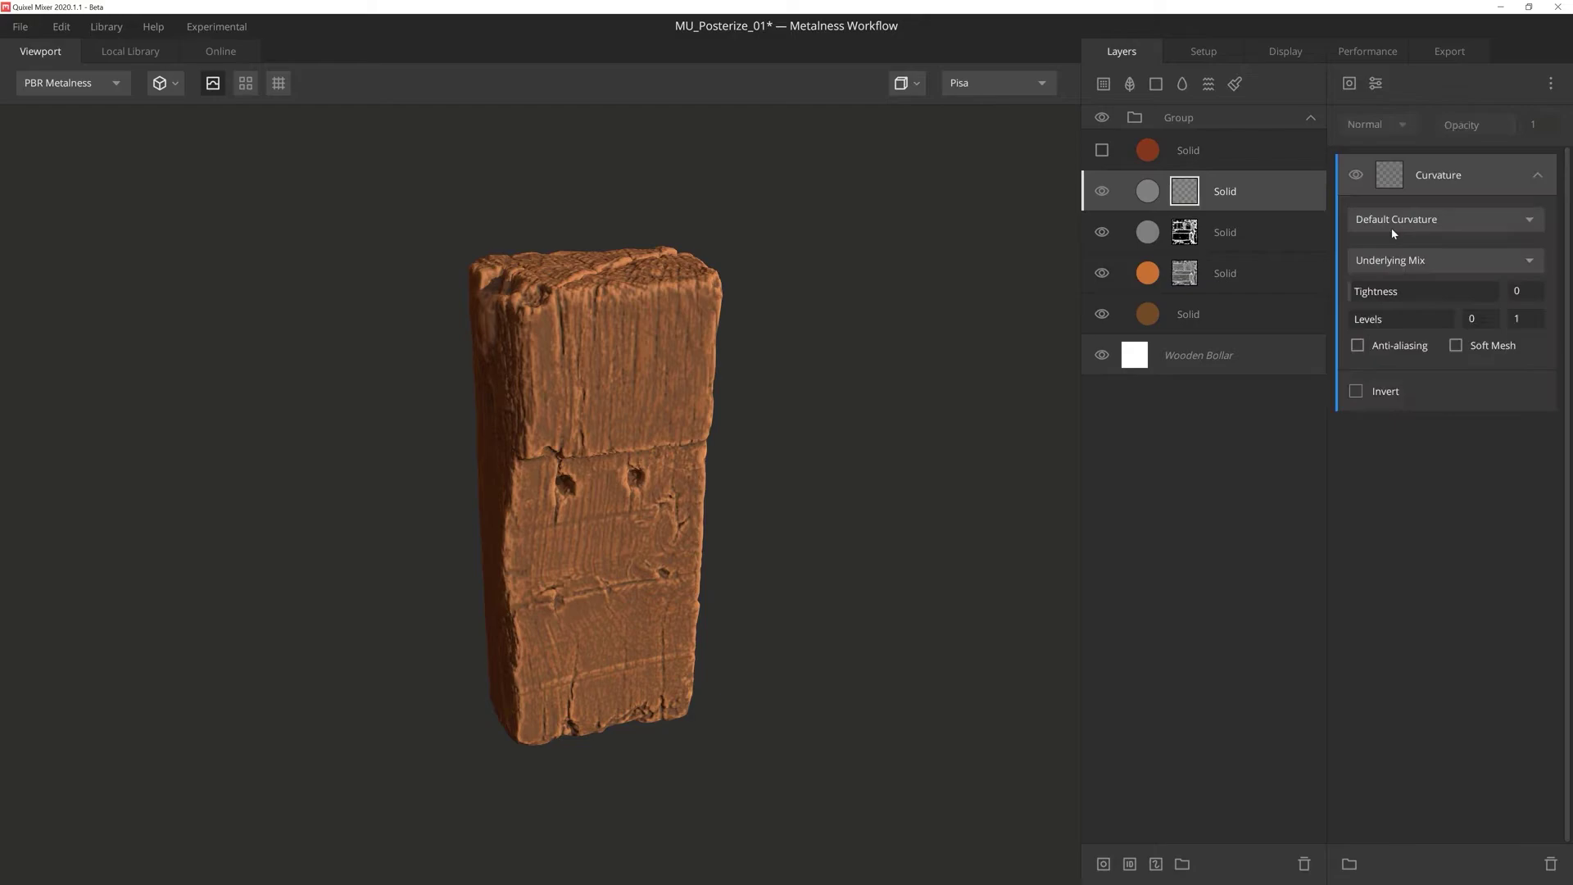
click(1484, 221)
click(1459, 293)
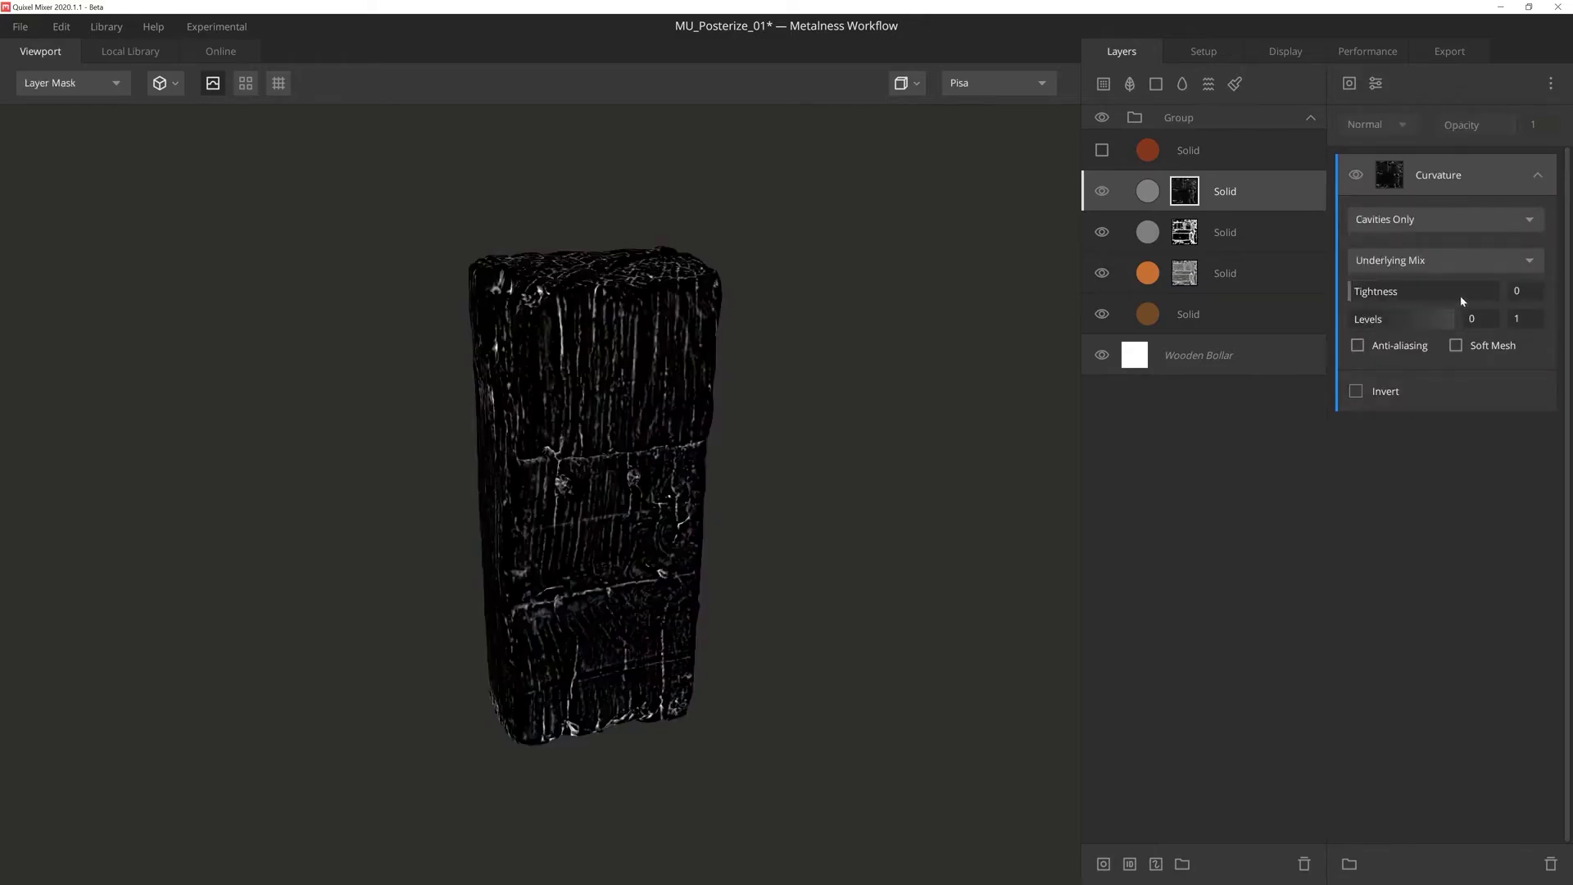
drag(1455, 319, 1399, 319)
- Posterize the cavity mask to 3 steps and turn on the red Solid layer
click(1381, 84)
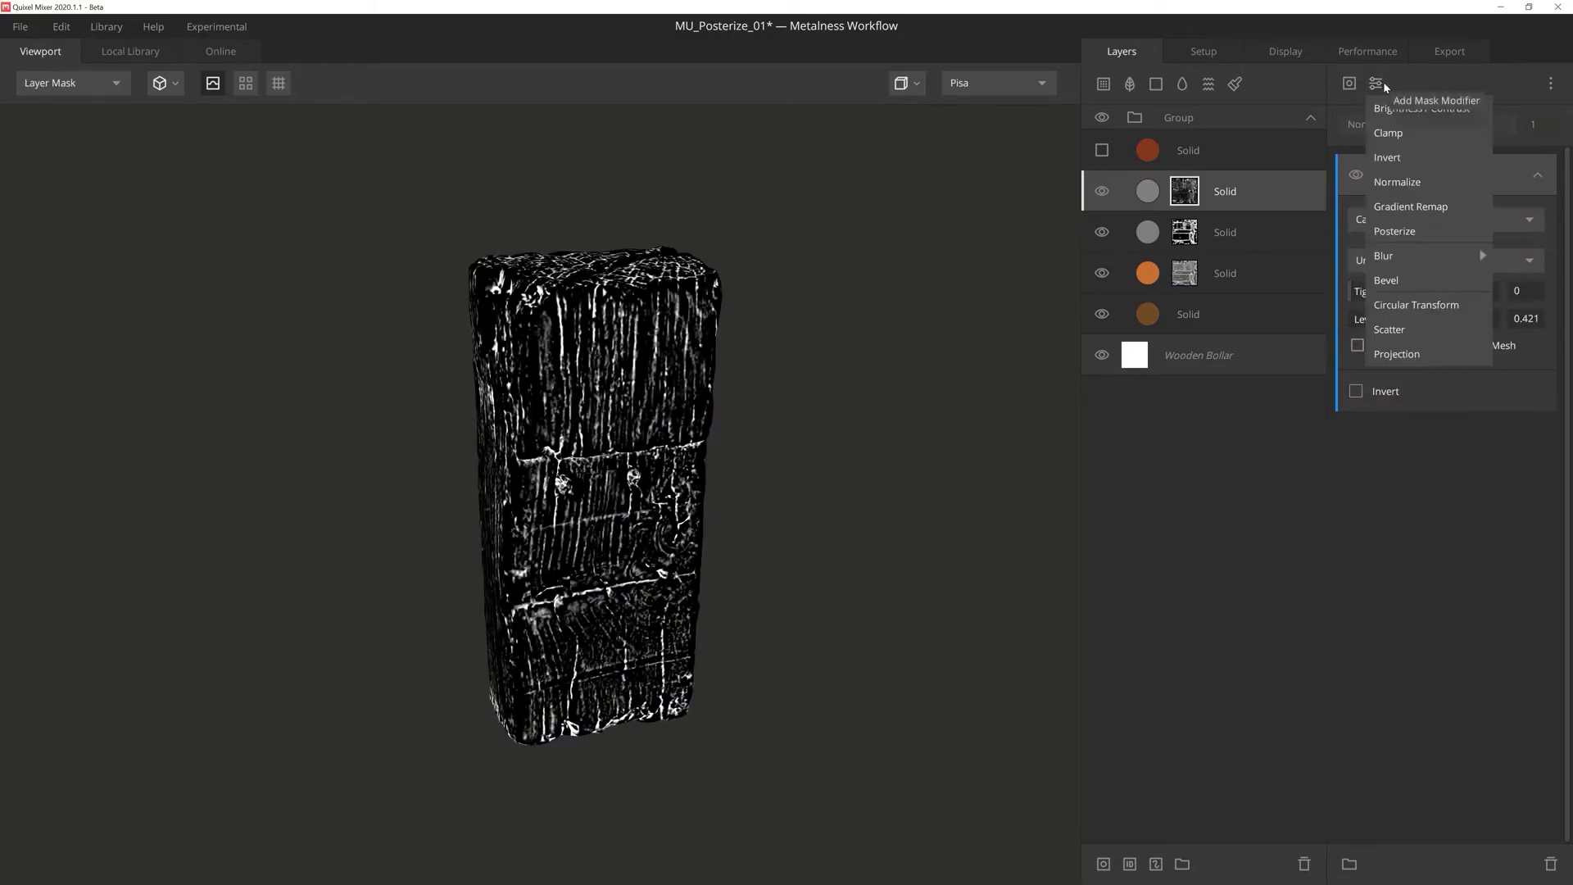
click(1395, 231)
click(1363, 209)
key(1)
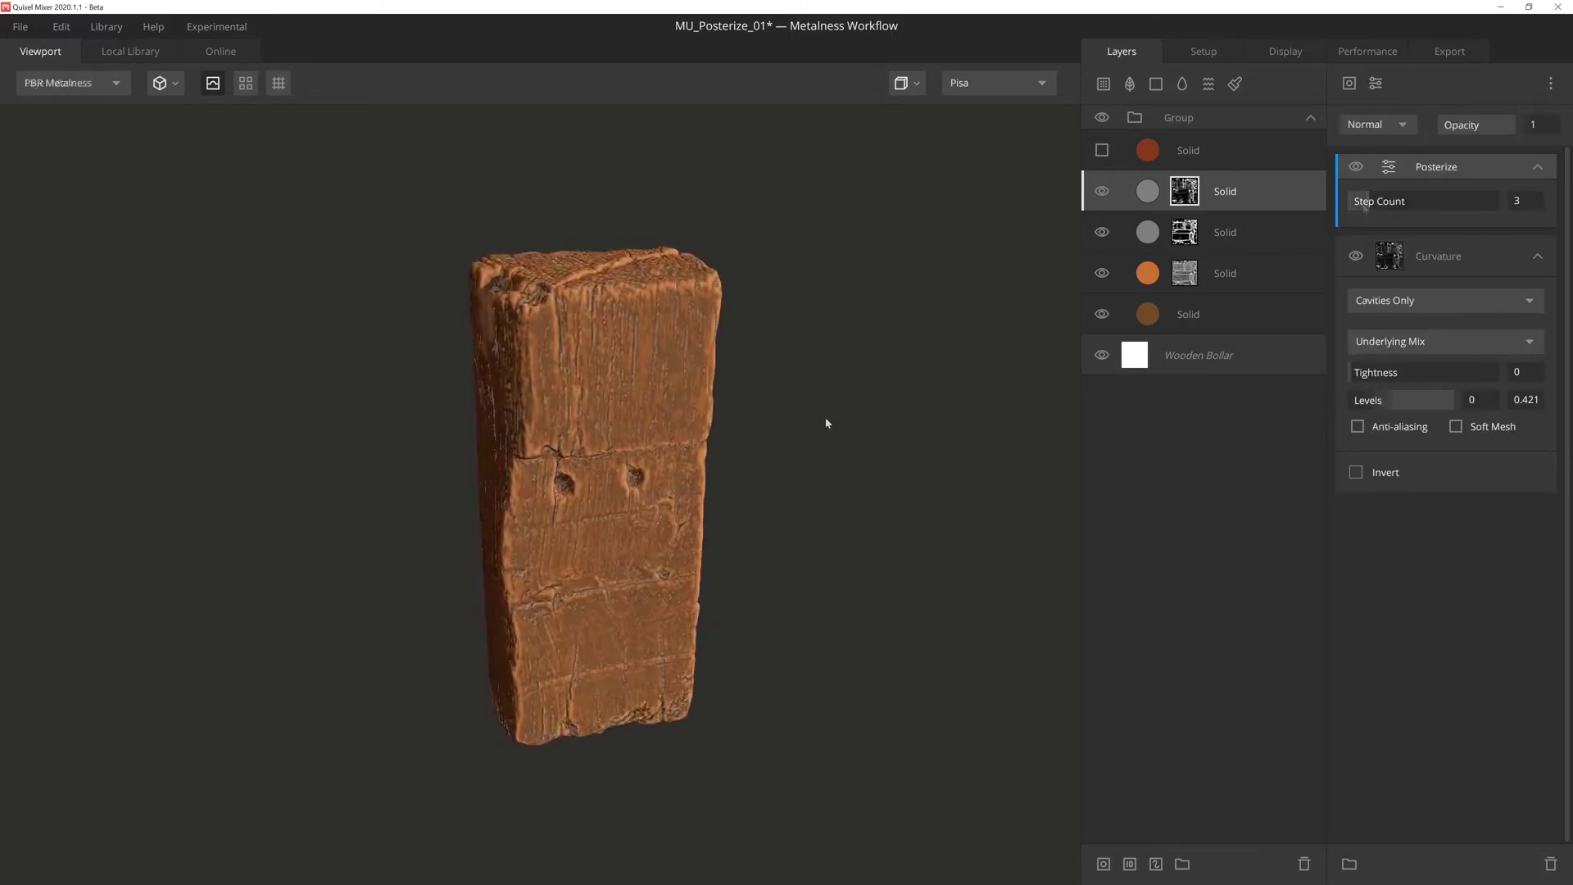
mouse_move(829, 426)
mouse_down()
mouse_move(744, 429)
mouse_move(769, 471)
mouse_move(849, 407)
mouse_move(836, 379)
mouse_move(742, 386)
mouse_up()
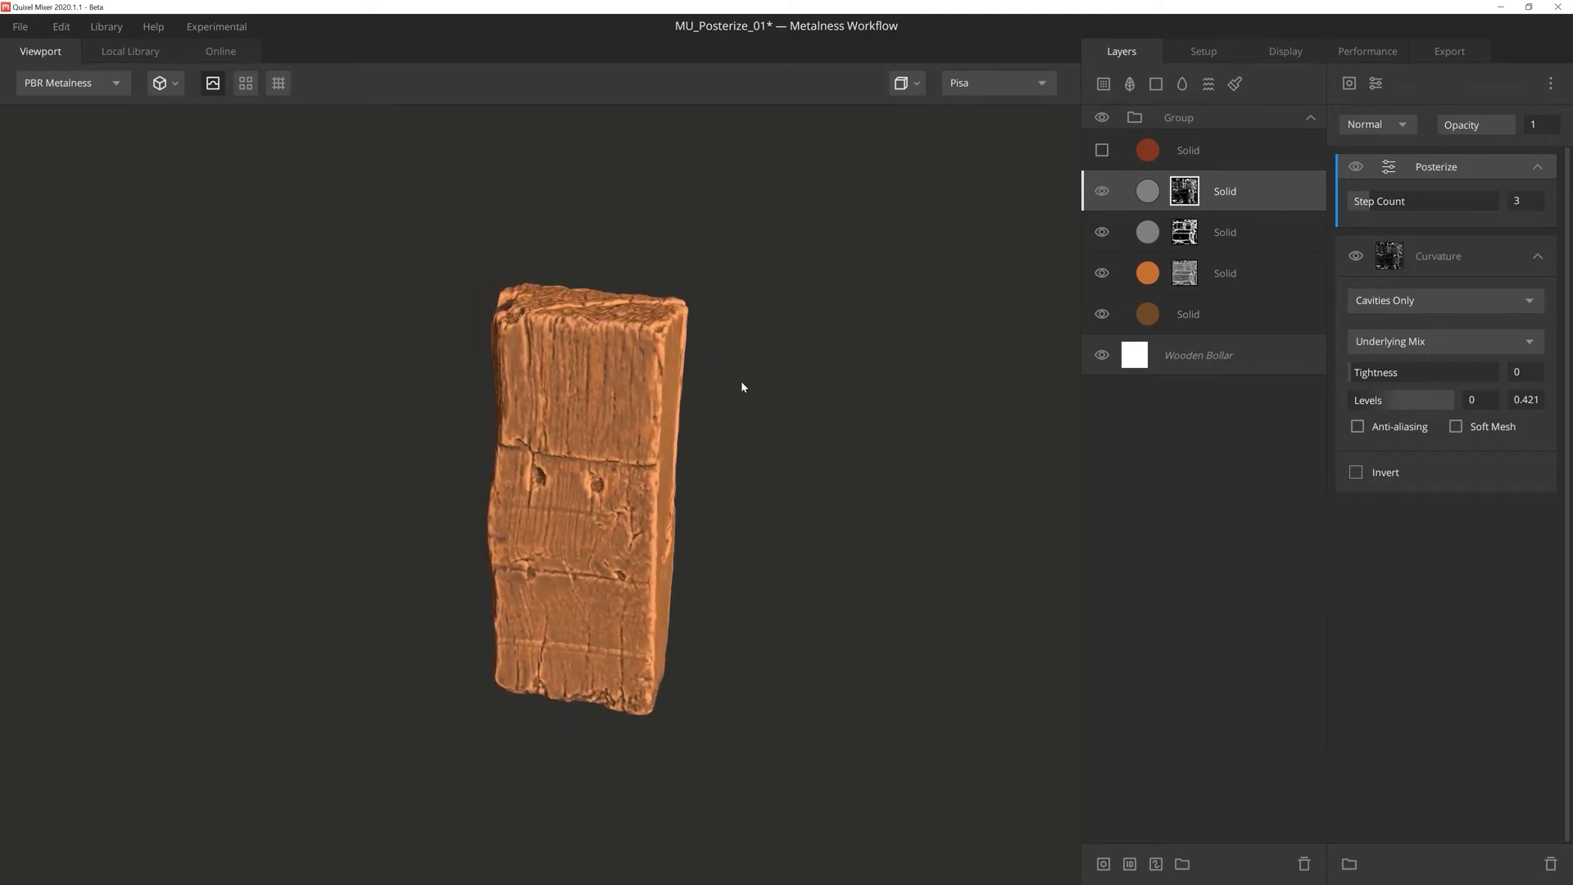
click(1101, 152)
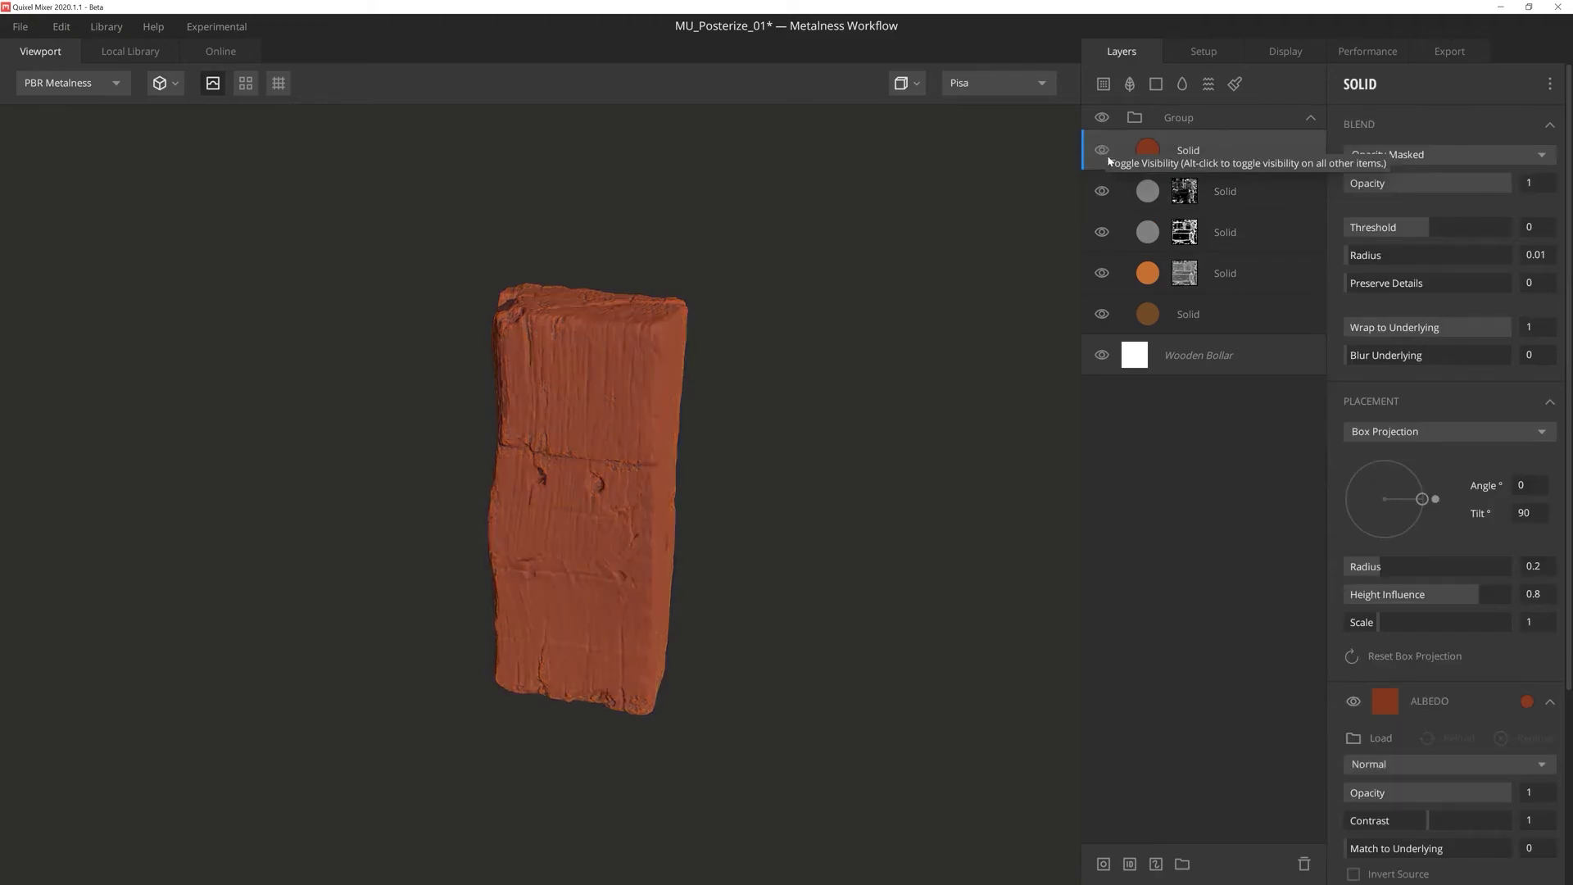
- Multiply the red Solid's albedo at opacity 0.565 and add a mask to it
click(1429, 761)
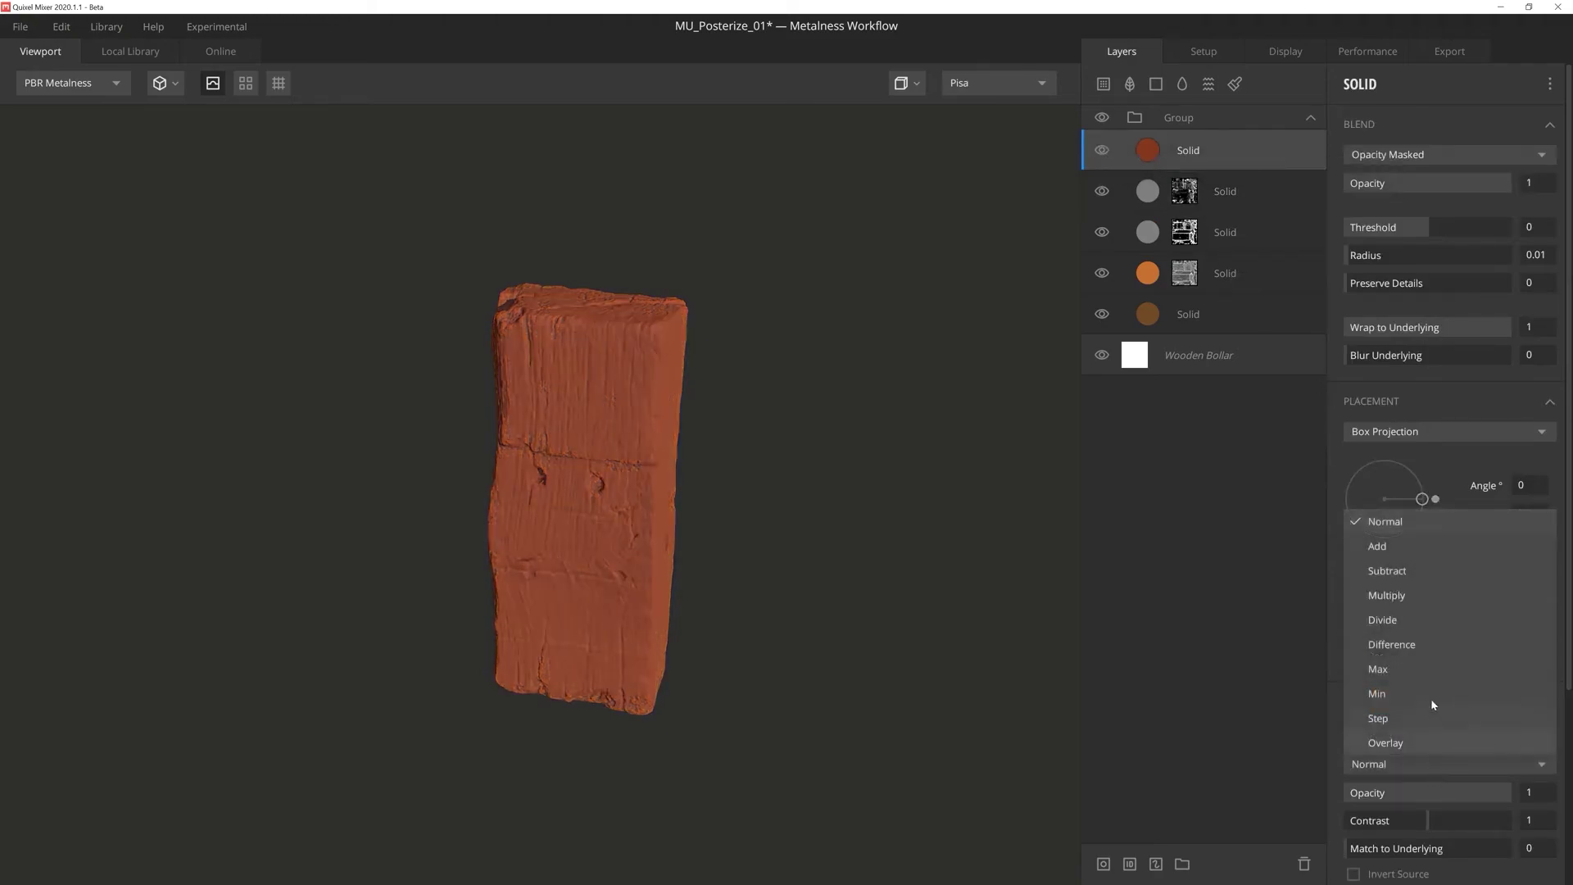
click(1406, 593)
drag(1489, 185, 1450, 190)
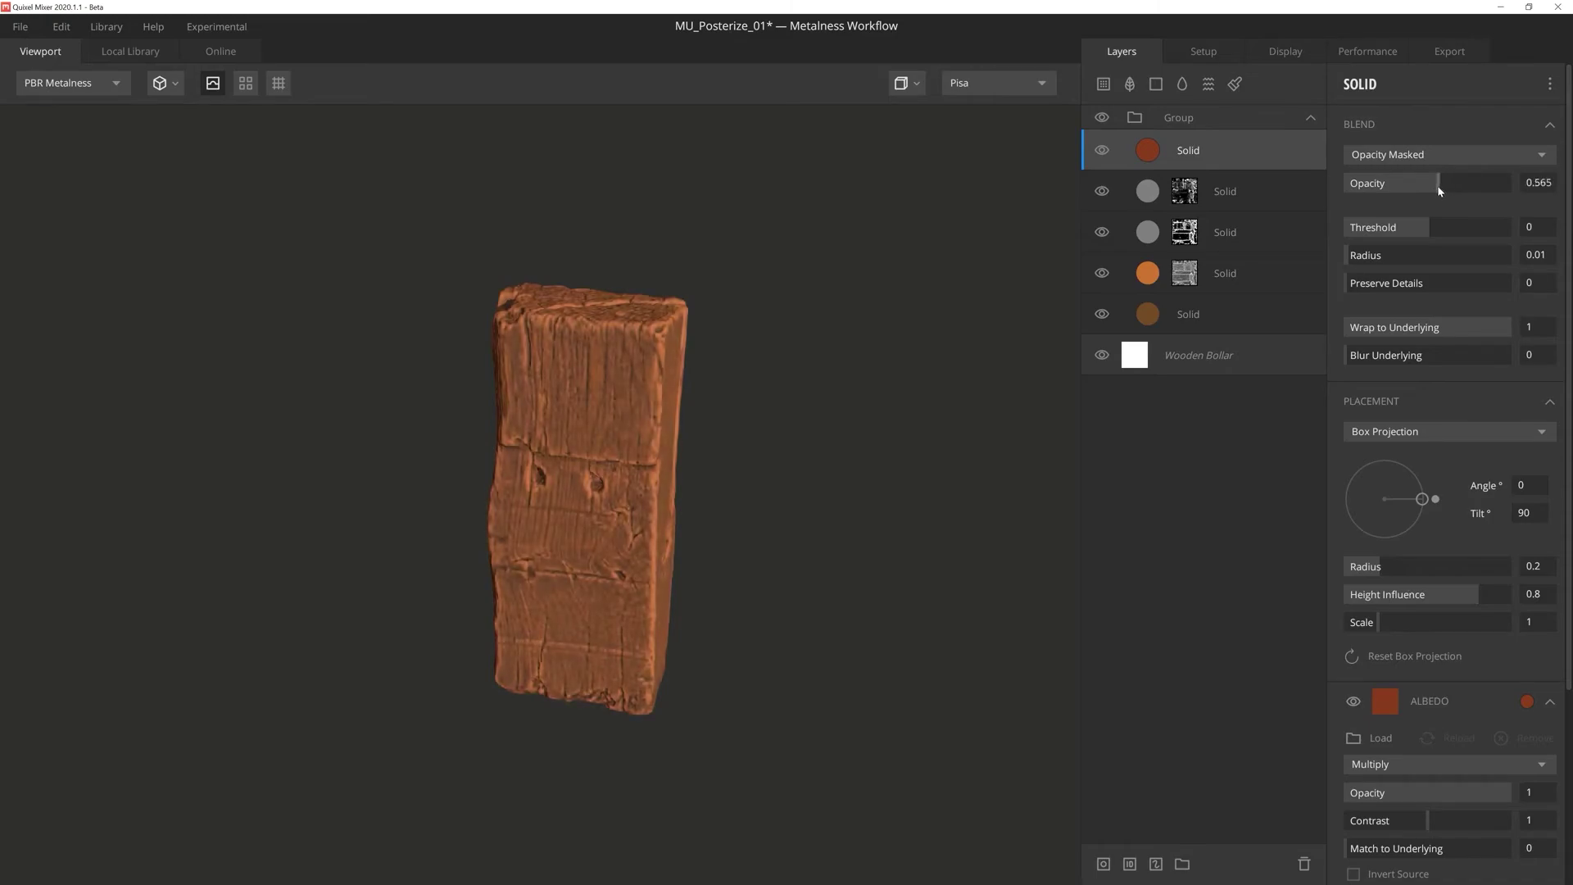
click(1103, 864)
- Mask the red layer with two Position Gradients, Above and Below, range 0.544–1
click(1350, 83)
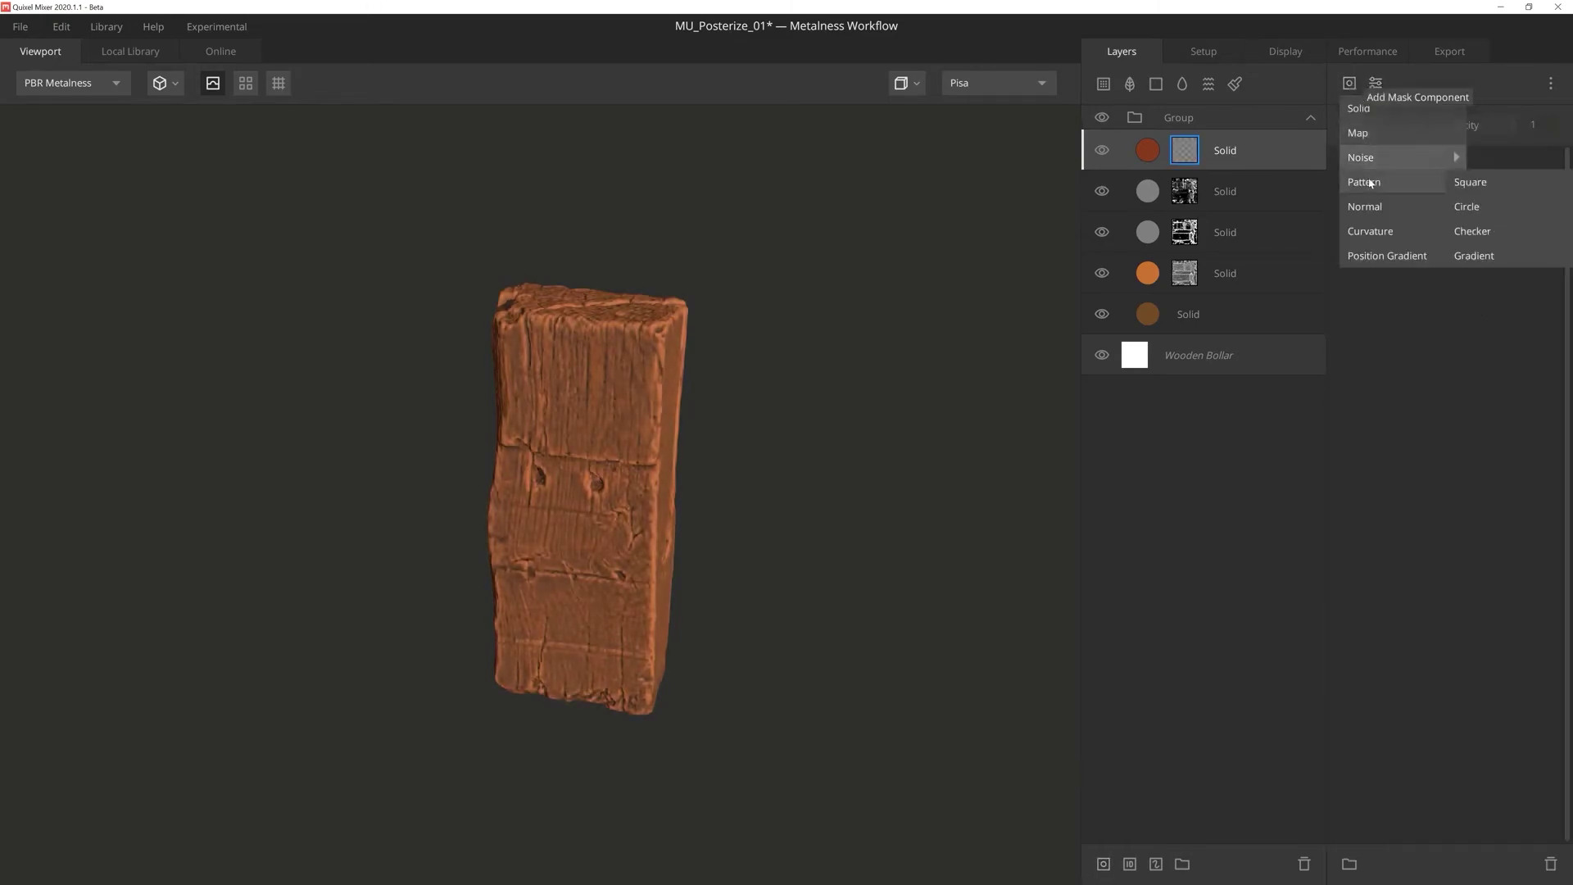
click(1387, 256)
drag(1390, 359, 1406, 359)
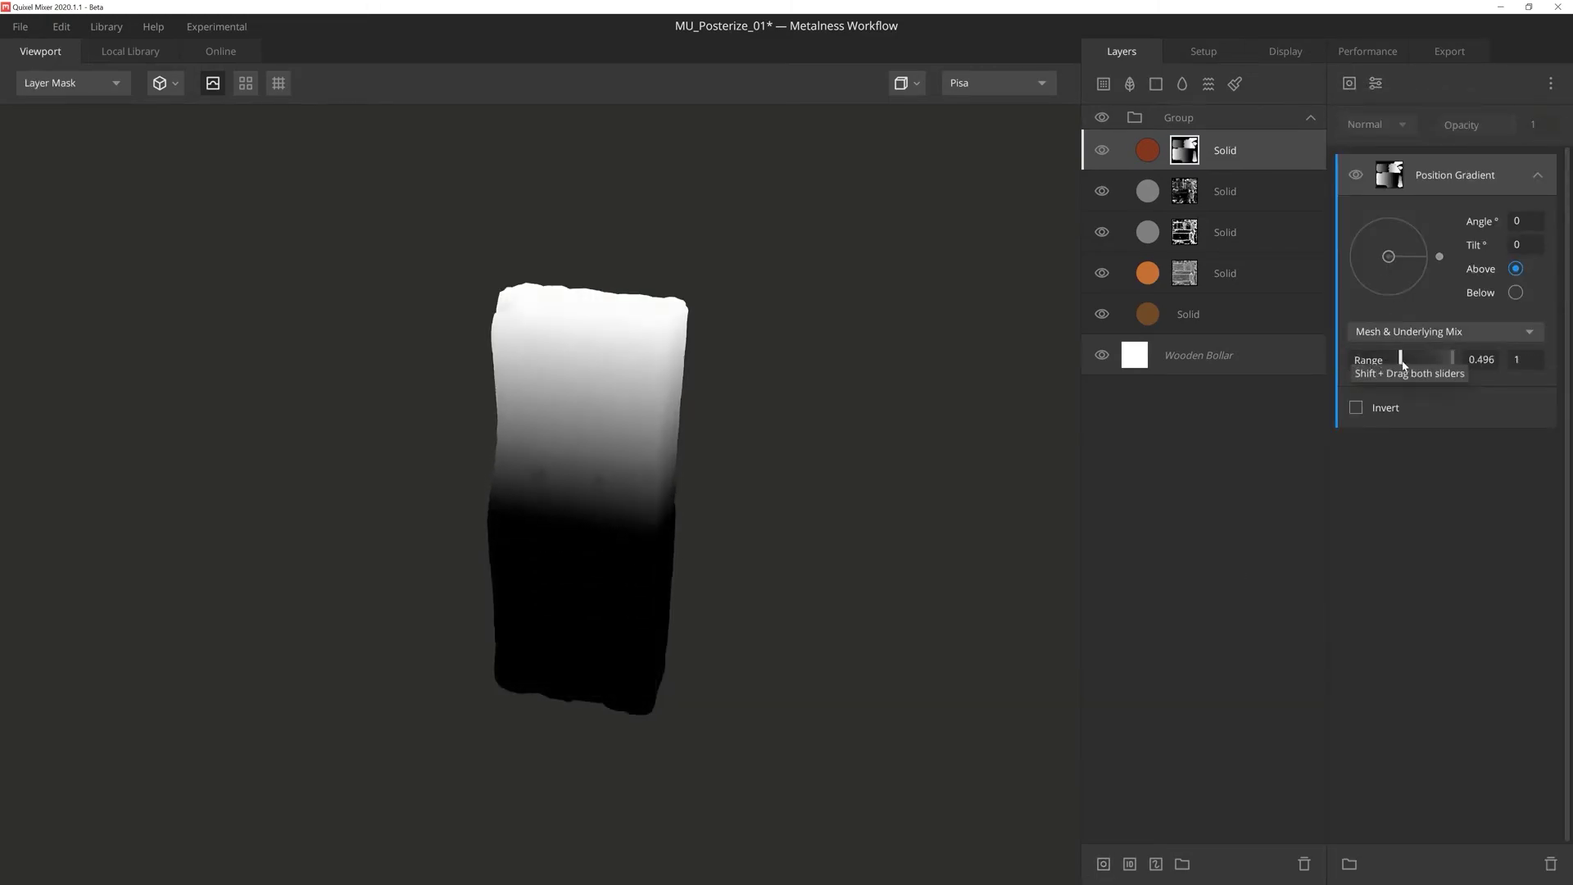
right_click(1393, 174)
click(1475, 179)
click(1515, 293)
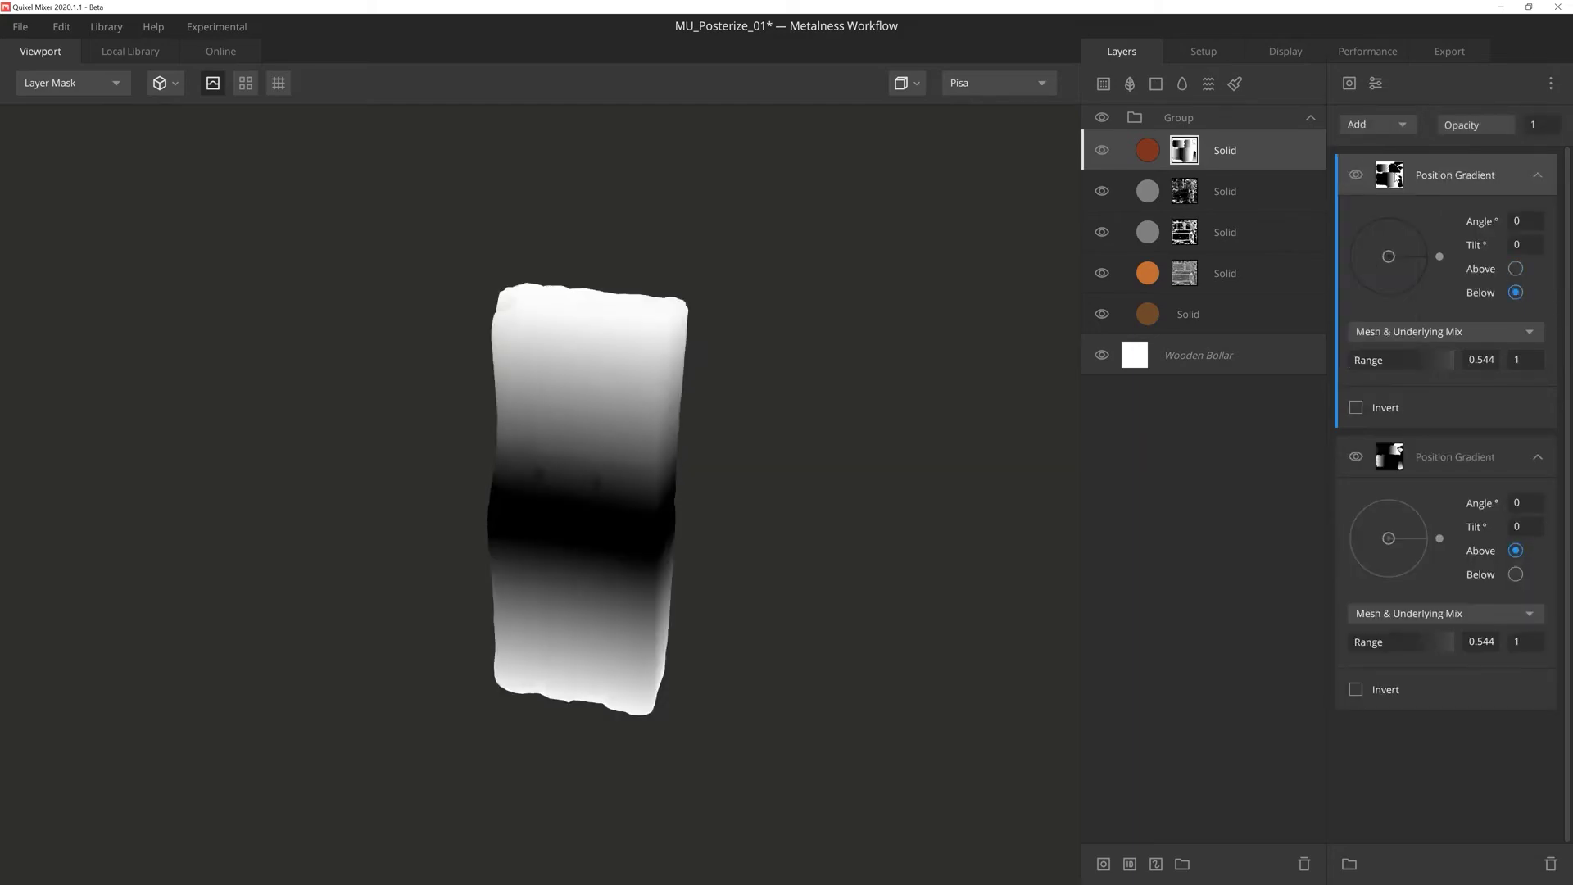
mouse_move(647, 483)
mouse_down()
mouse_move(741, 445)
mouse_move(651, 484)
mouse_up()
key(2)
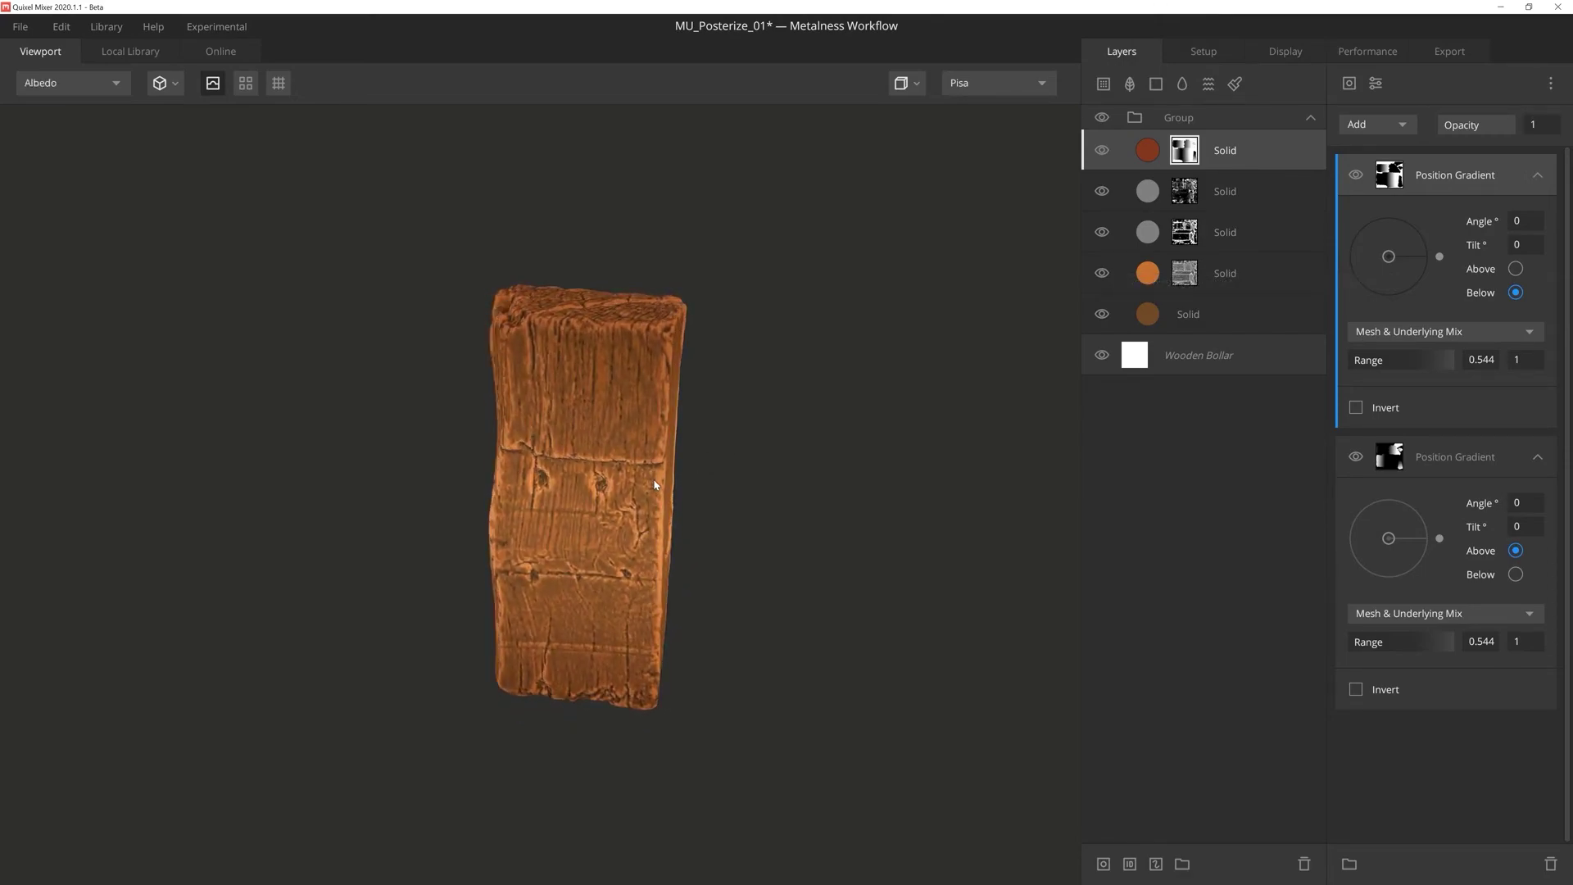
mouse_move(707, 482)
mouse_down()
mouse_move(82, 500)
mouse_move(42, 499)
mouse_move(1, 460)
mouse_up()
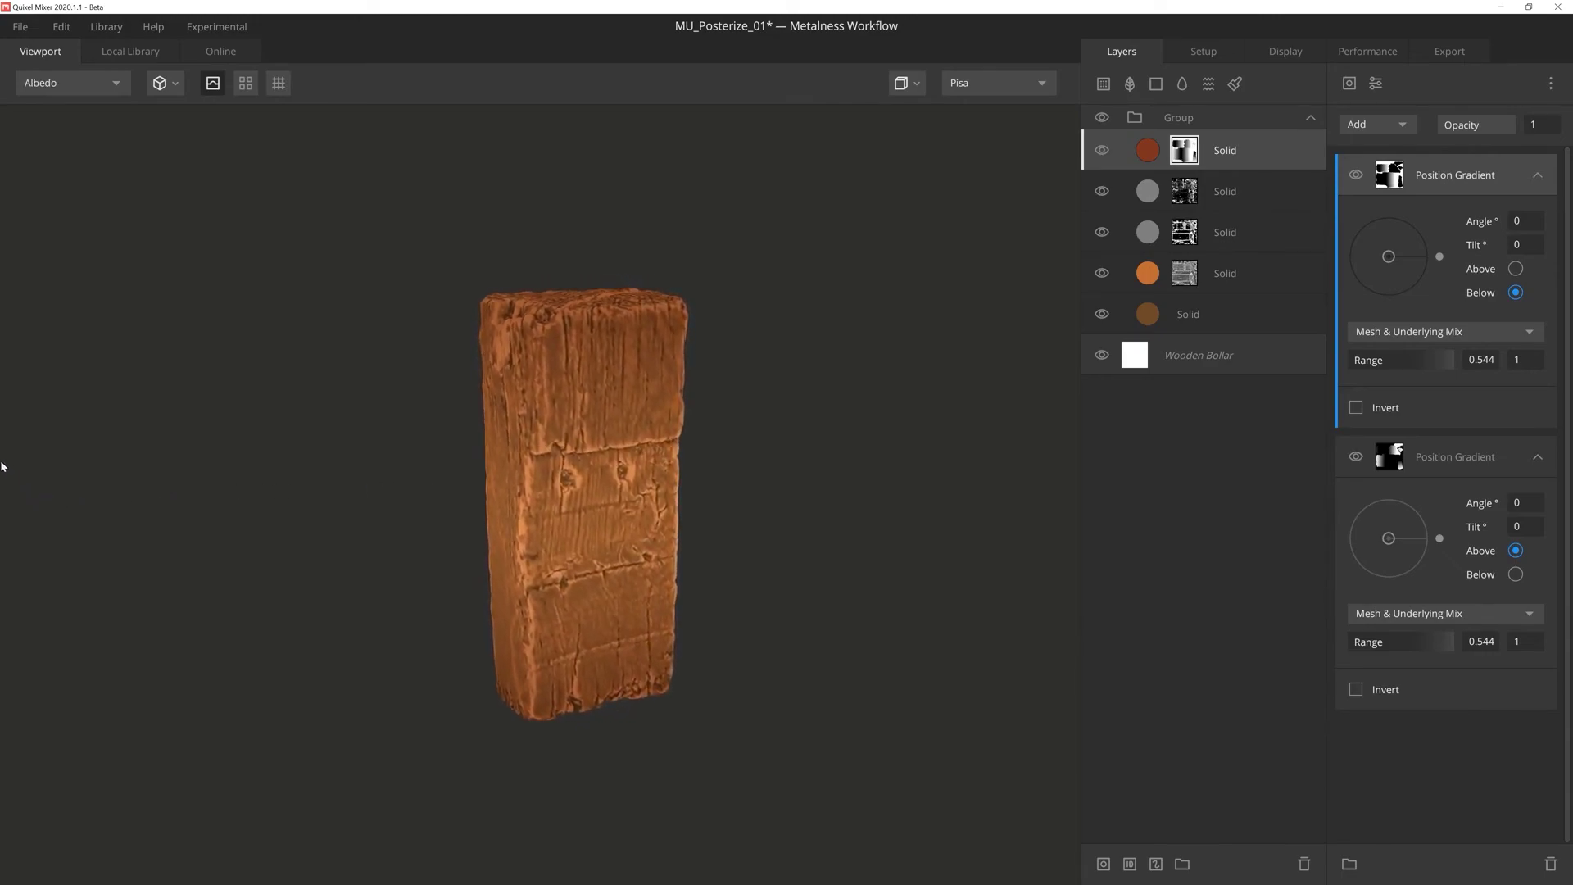